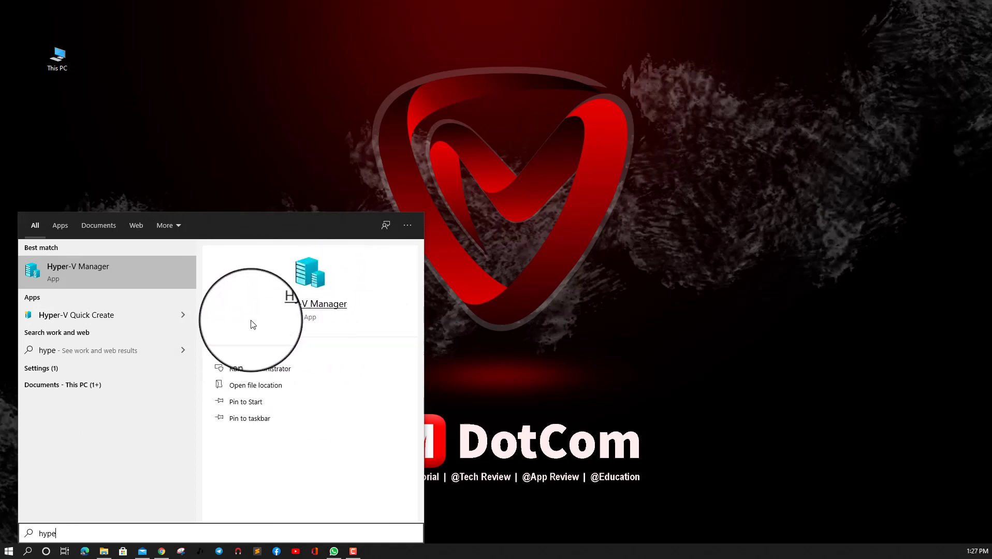
- Open Control Panel and bring up the option to turn Windows features on or off under Programs
drag(83, 537, 39, 538)
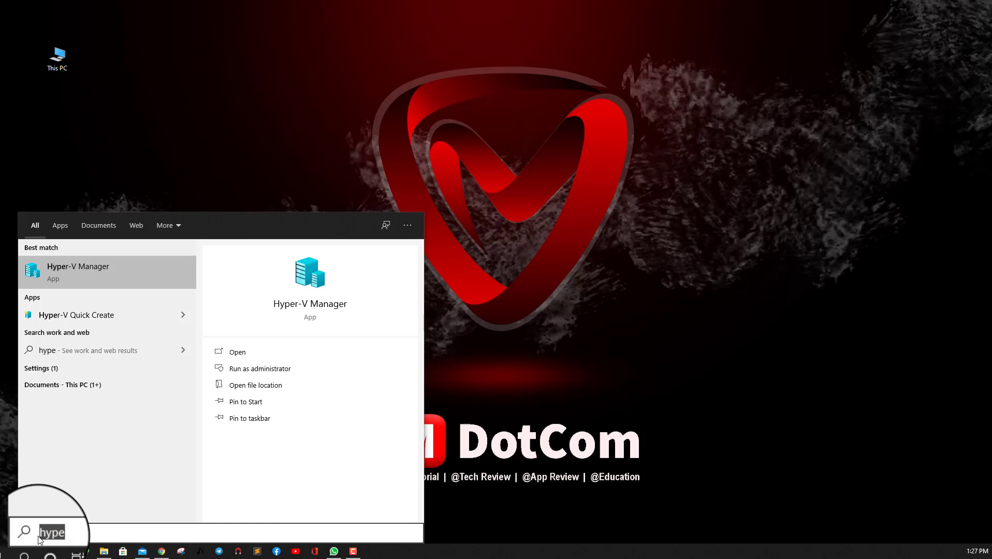
text(contr)
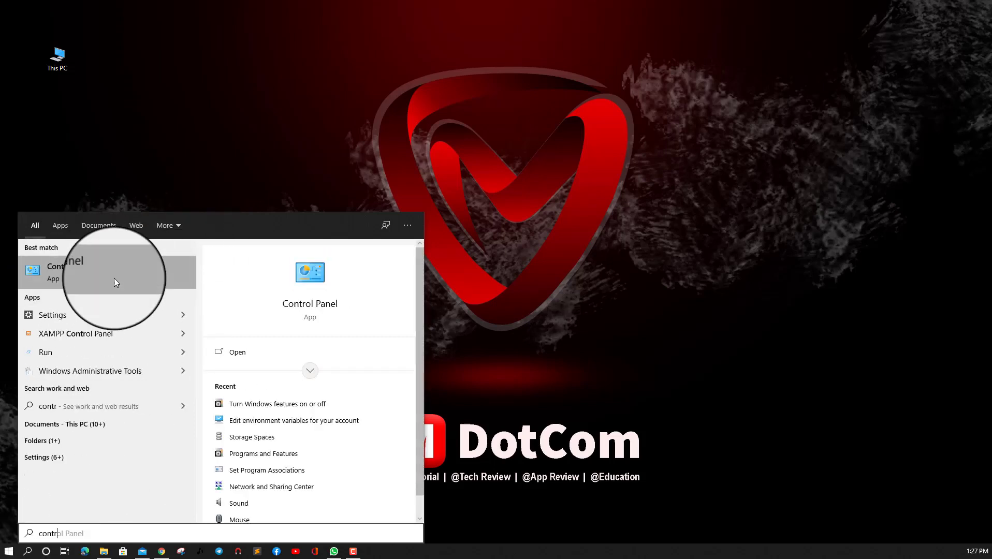
click(101, 272)
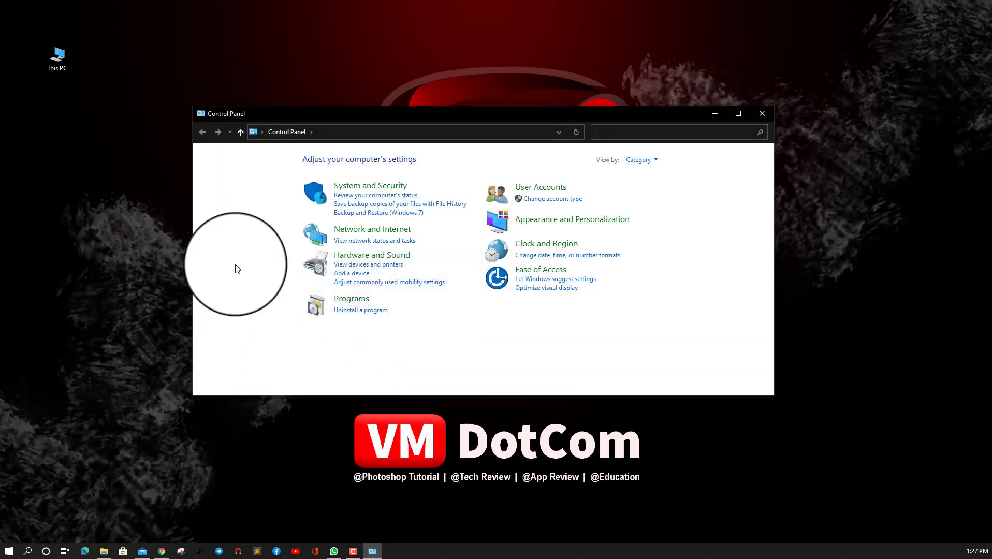
click(351, 302)
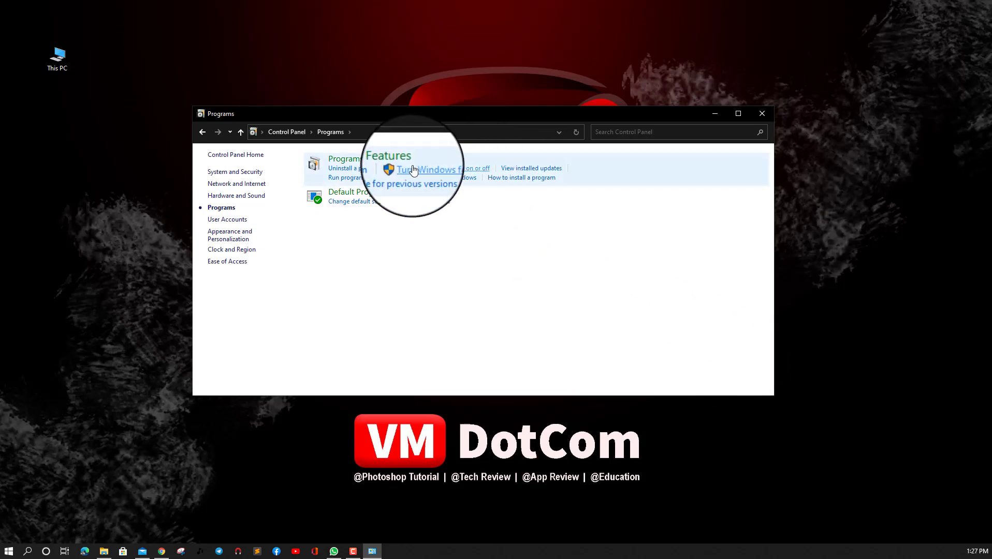
click(448, 171)
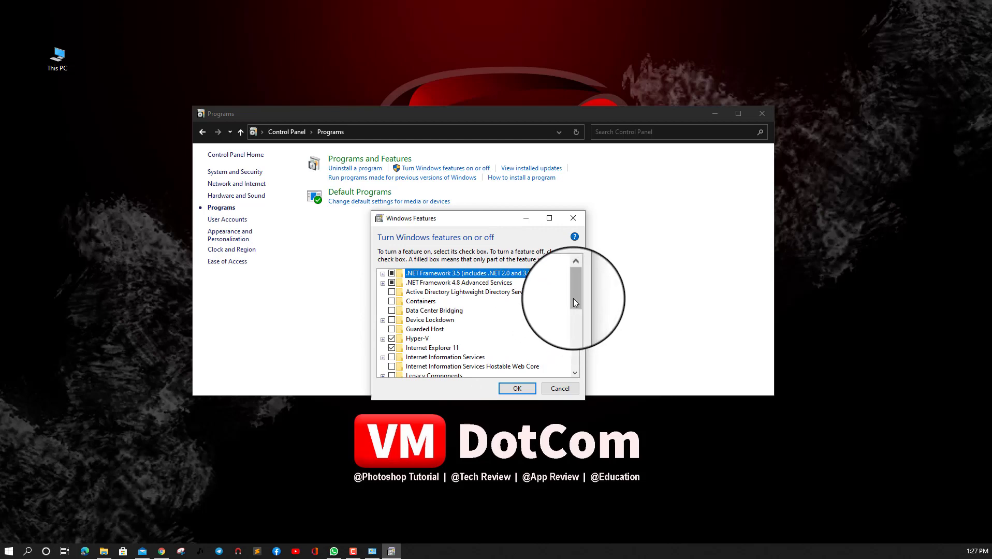
- Find Hyper-V in the Windows Features list, accept the selection with Hyper-V turned on, and close Control Panel
mouse_move(575, 294)
mouse_down()
mouse_move(585, 363)
mouse_move(573, 306)
mouse_up()
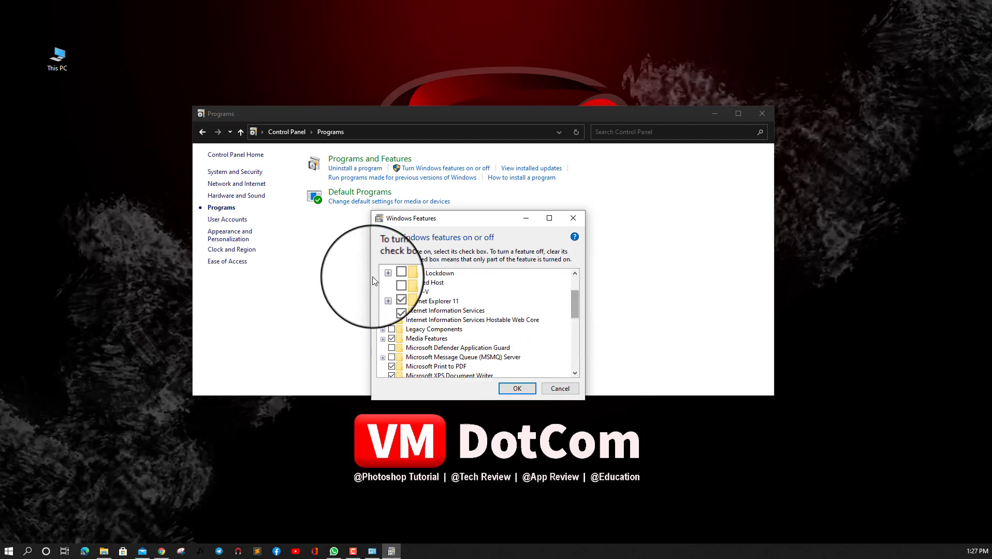
click(3, 553)
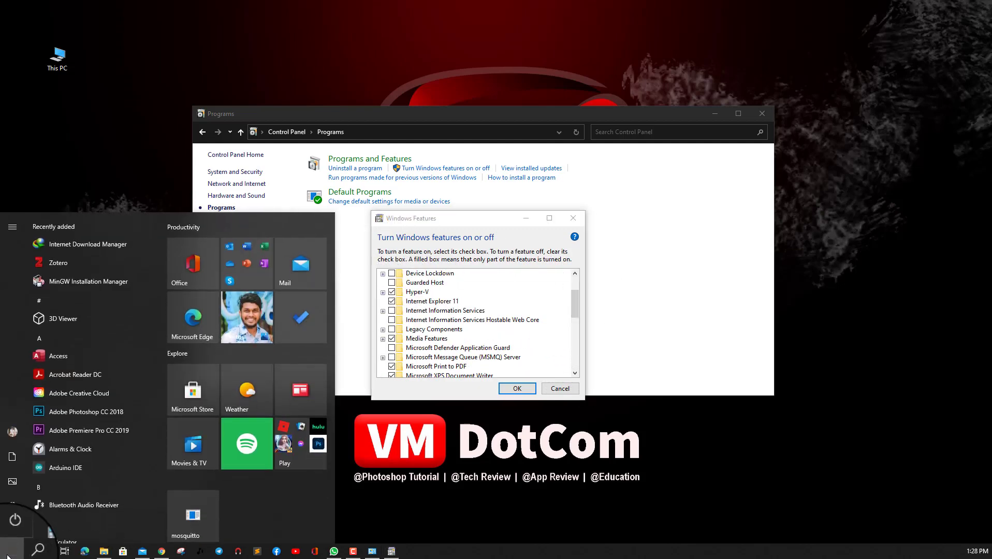
click(333, 325)
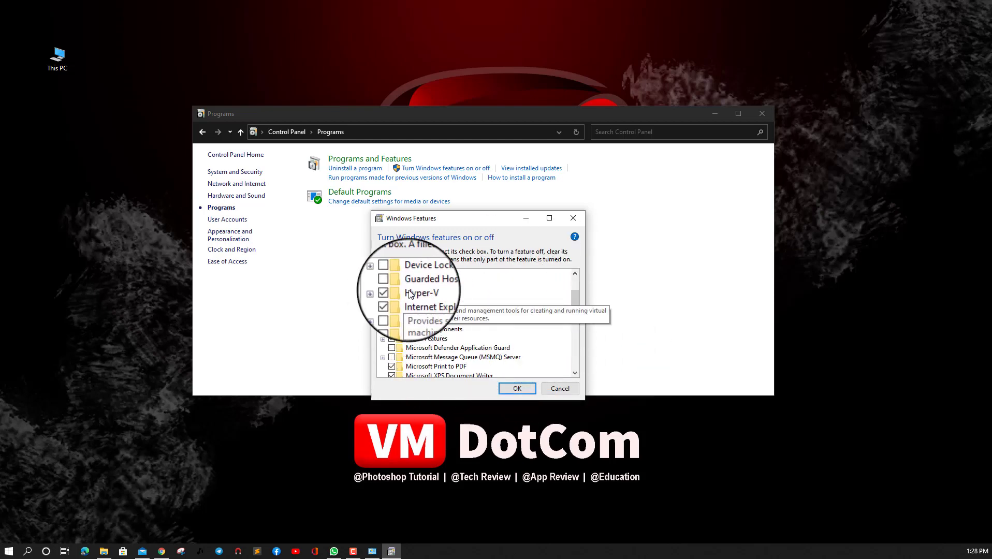
click(524, 392)
click(762, 115)
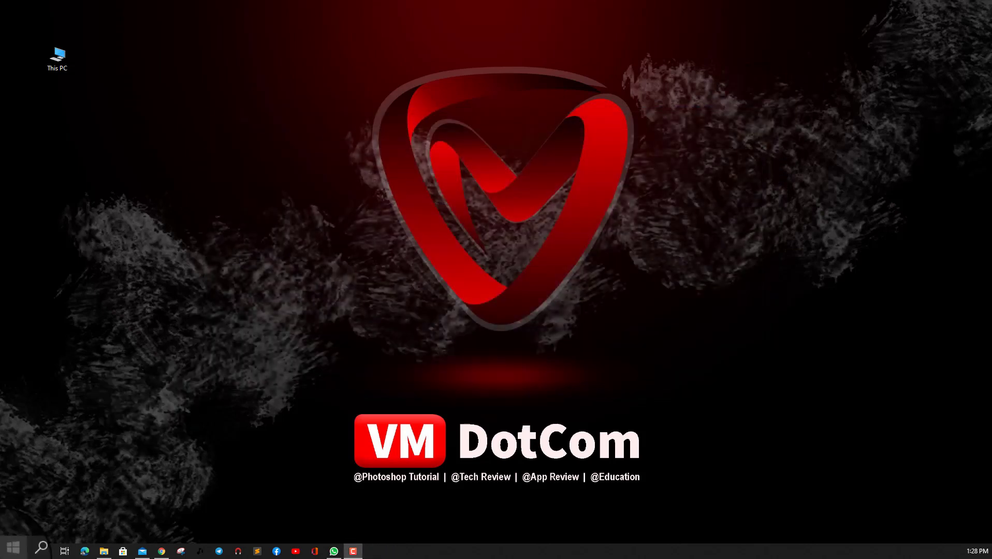
- Search Windows for Hyper-V Manager, open it to check that it is available, and close it
click(3, 550)
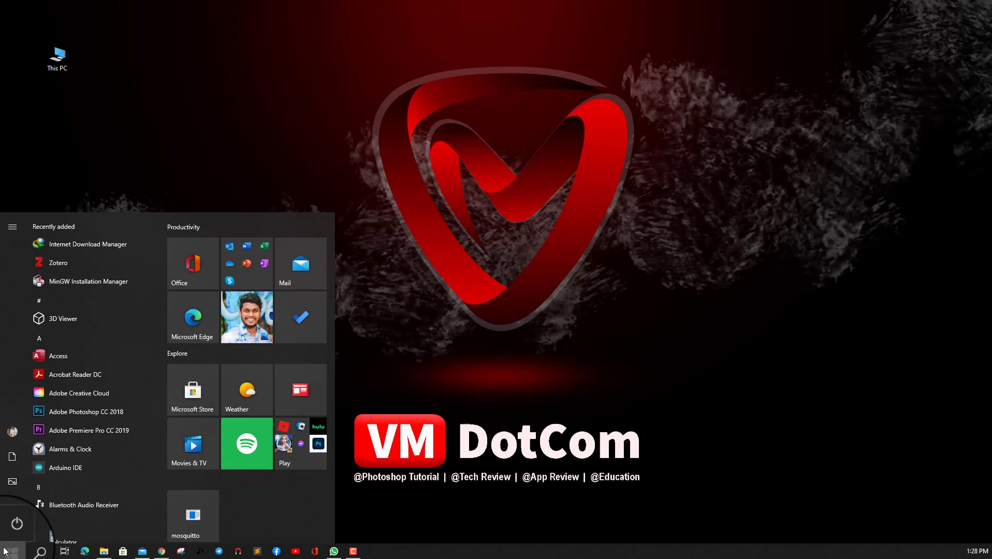
text(hype)
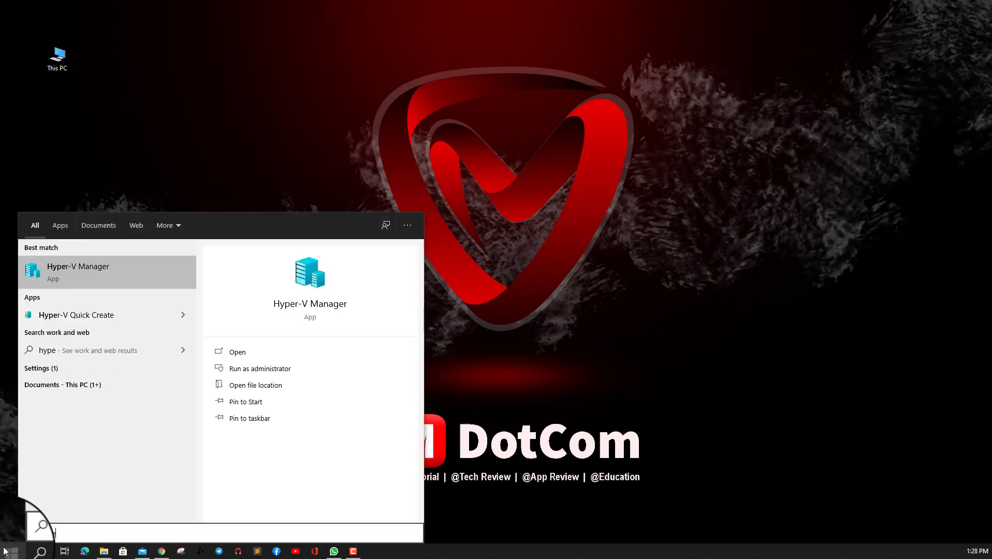
key(Return)
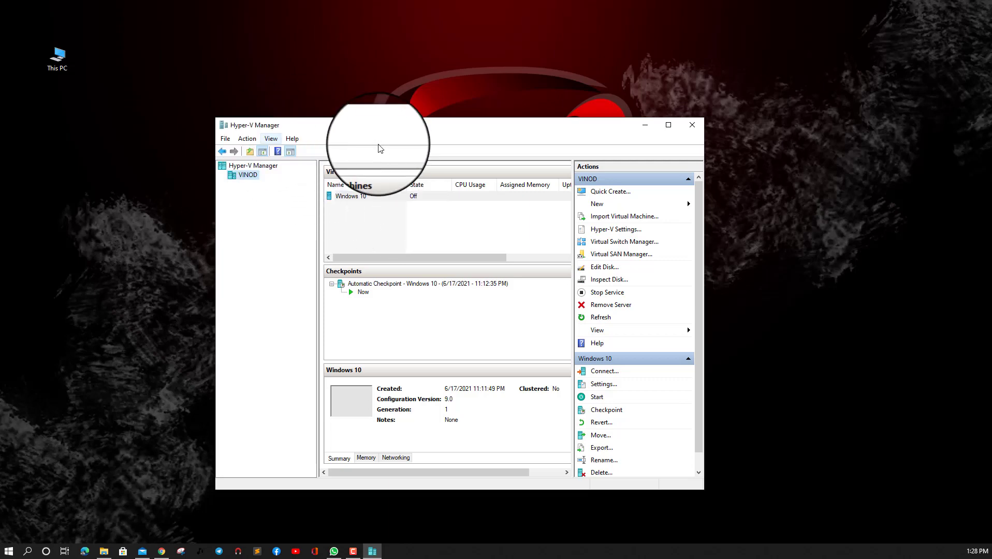
click(693, 124)
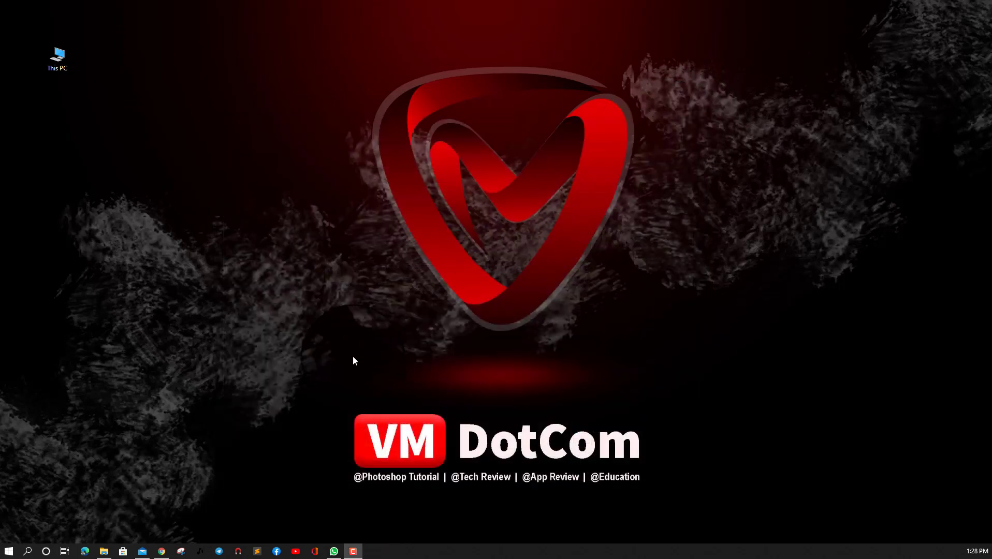
- Check the win11-dev-prv disc image in the Windows 11 folder in File Explorer, and close the folder window
click(104, 551)
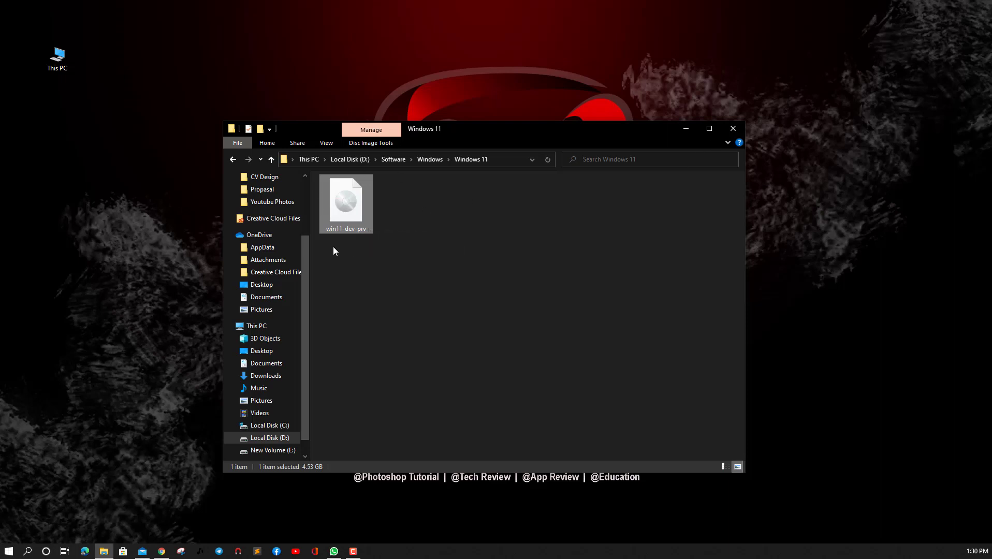
click(729, 132)
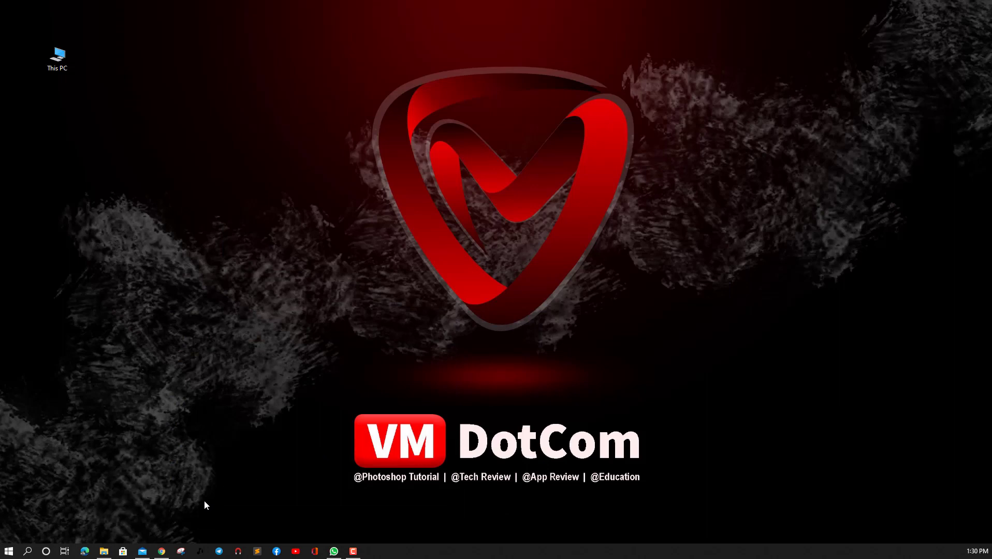
- Switch to Hyper-V Manager and start creating a new virtual machine on the local host
click(10, 552)
text(hy)
key(Return)
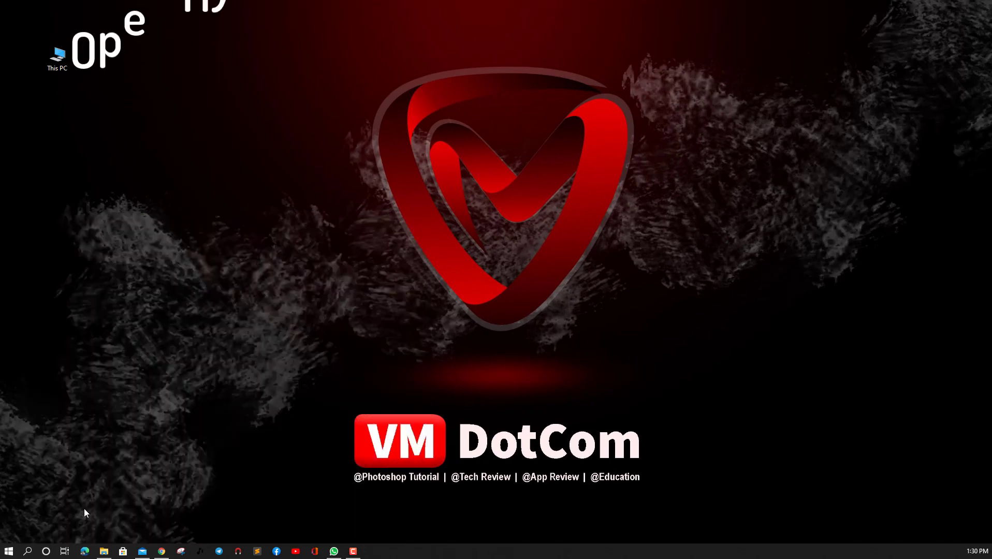
right_click(249, 176)
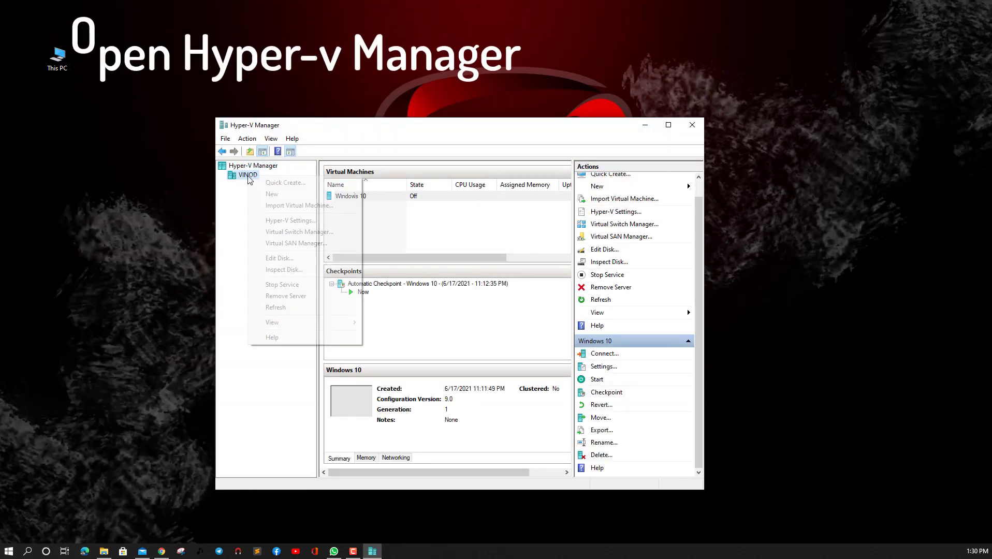
mouse_move(290, 195)
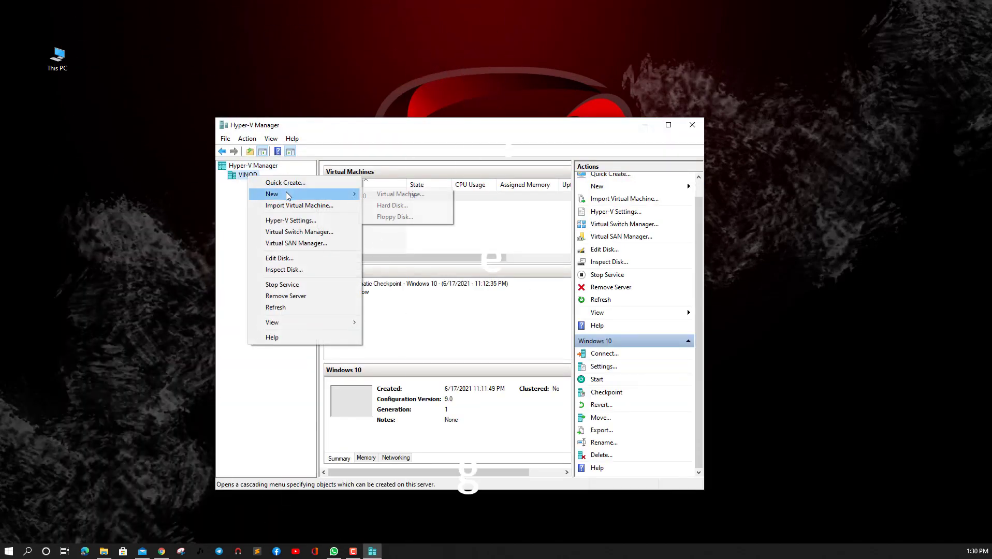
click(389, 196)
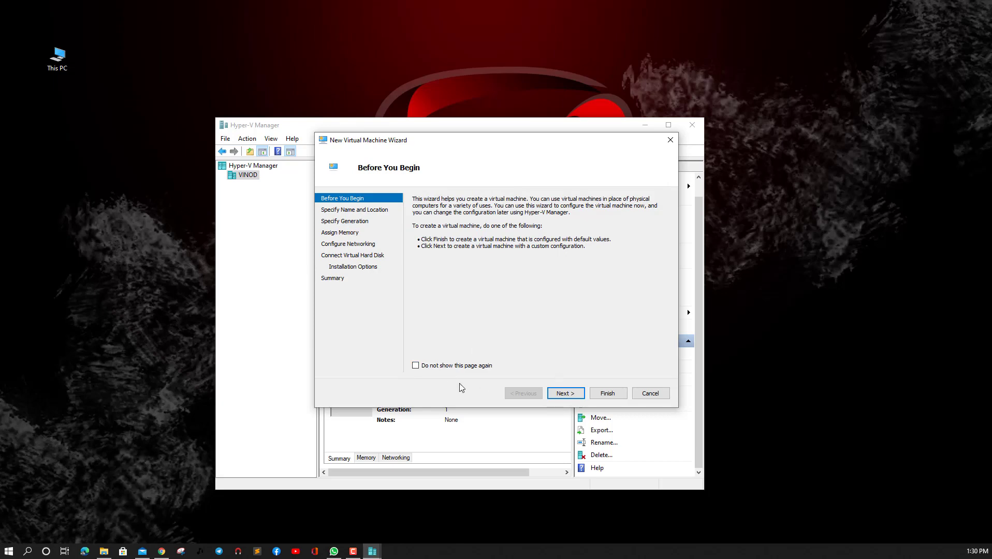
- Name the new virtual machine Windows 11 and enable storing it in a different location
click(580, 397)
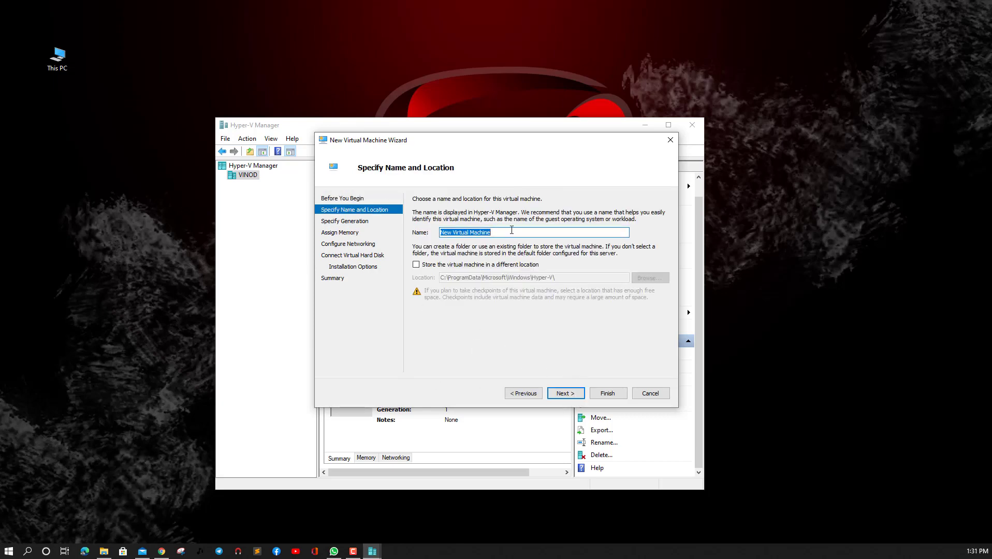
text(Windows 11)
click(430, 265)
- Create a folder named Windows 11 inside the Virtual folder on drive E: and set it as the virtual machine's storage location
click(645, 279)
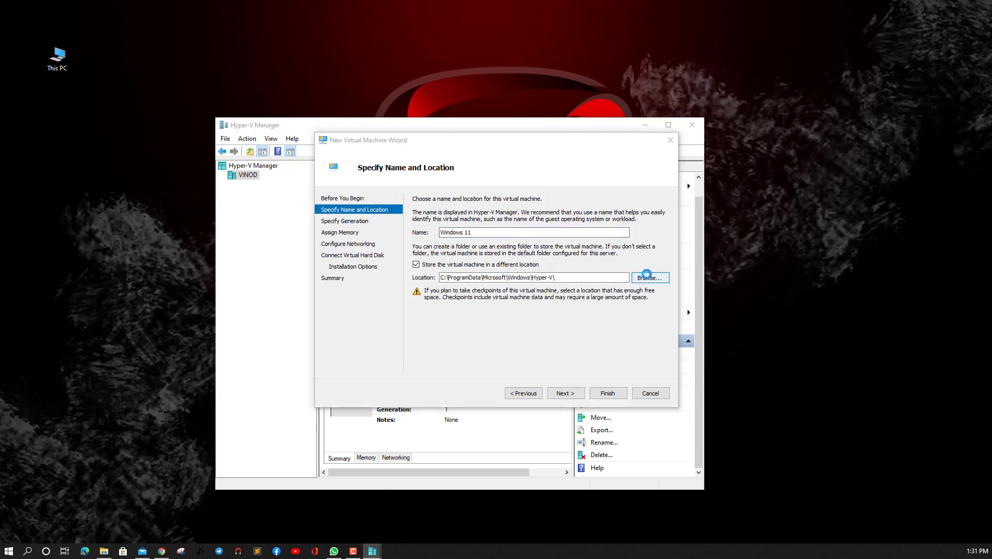
click(336, 342)
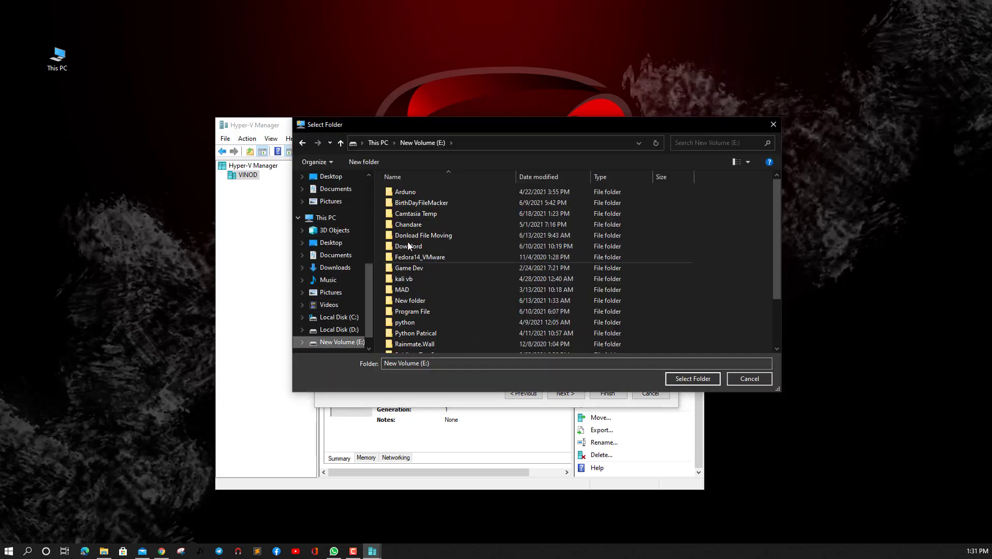
click(409, 226)
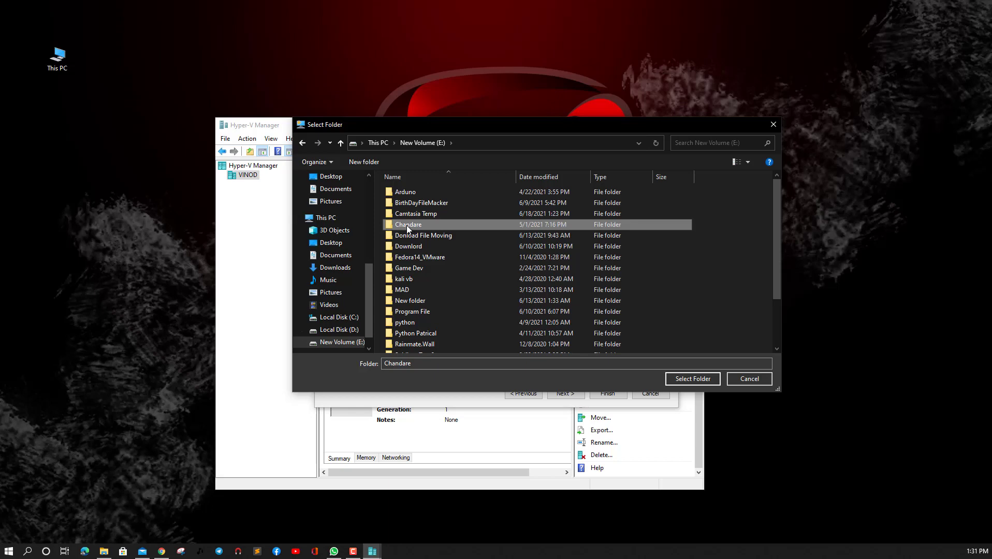
key(v)
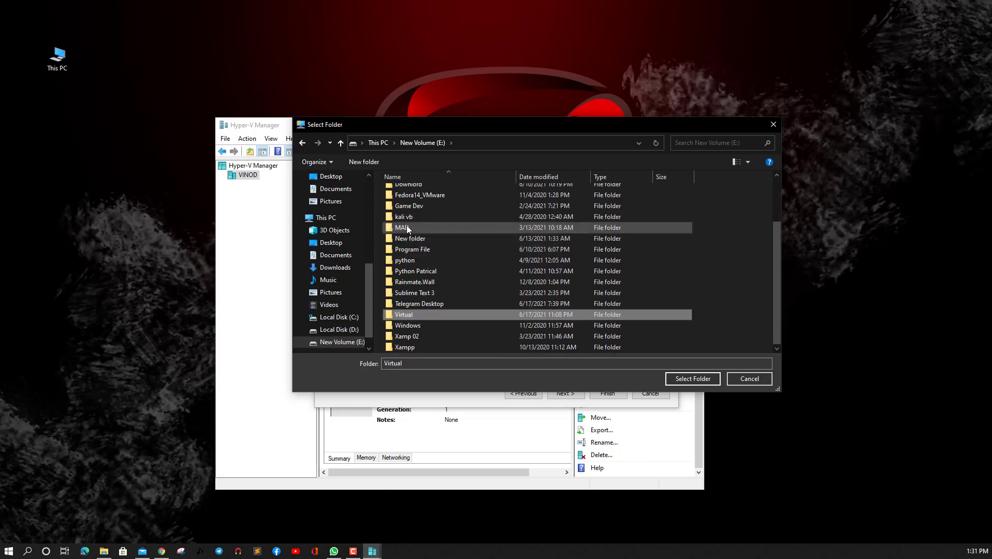
double_click(417, 318)
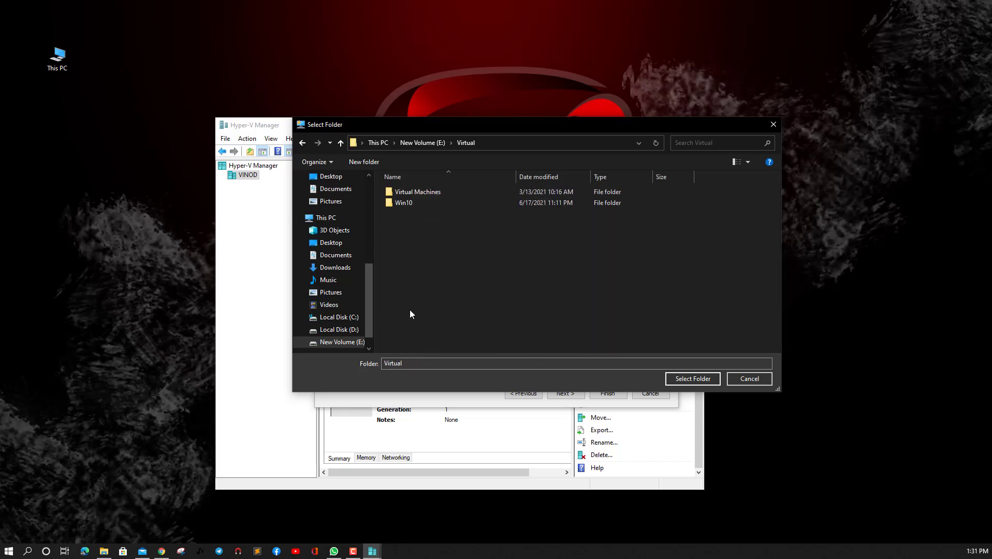
click(363, 161)
text(Windows 11)
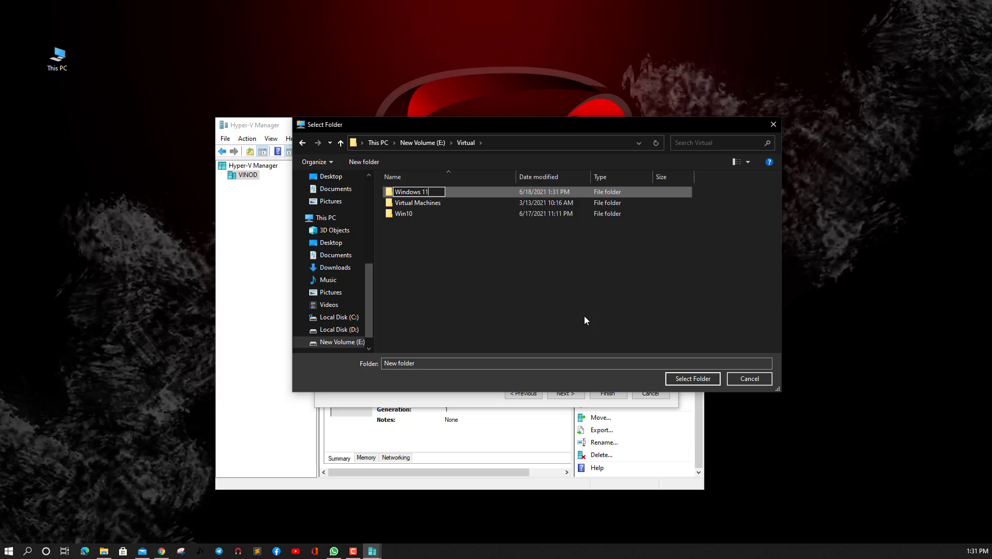
key(Return)
key(Return)
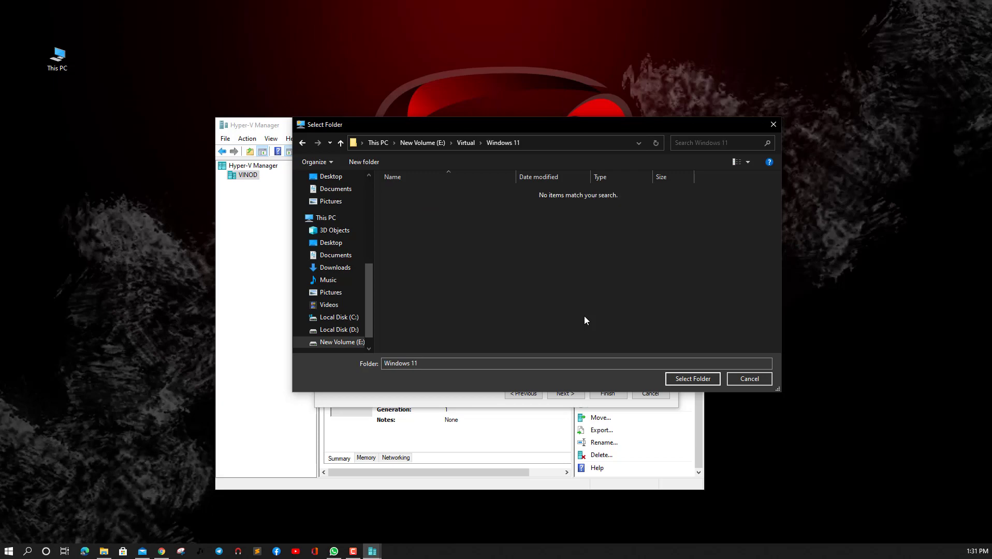
click(681, 379)
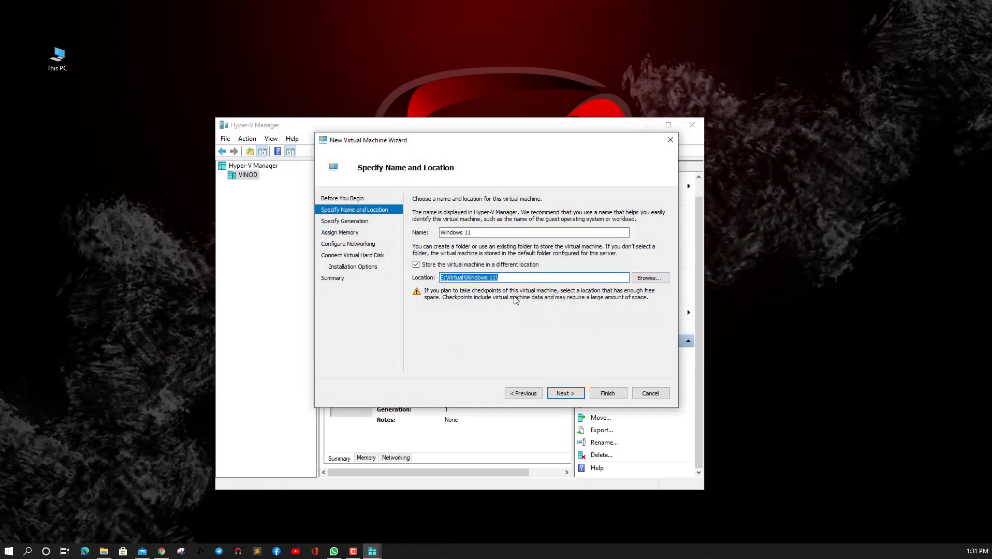
click(572, 393)
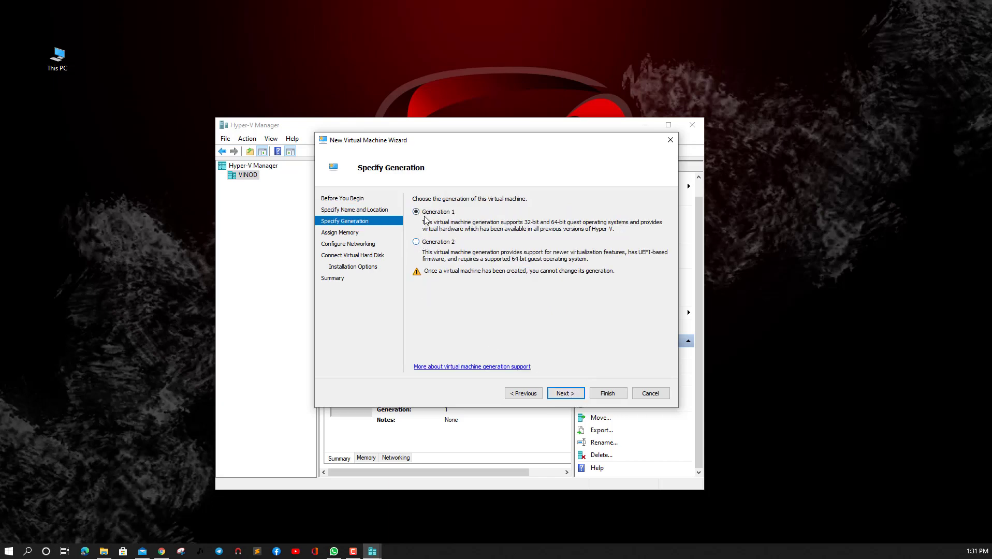
- Accept Generation 1 for the virtual machine and set its startup memory to 2048 MB with dynamic memory on
click(577, 396)
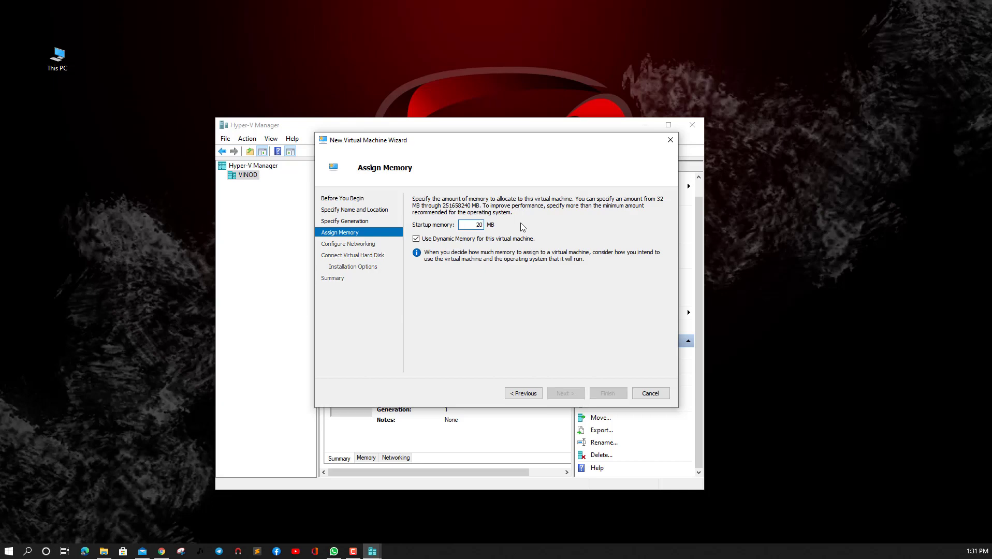
text(48)
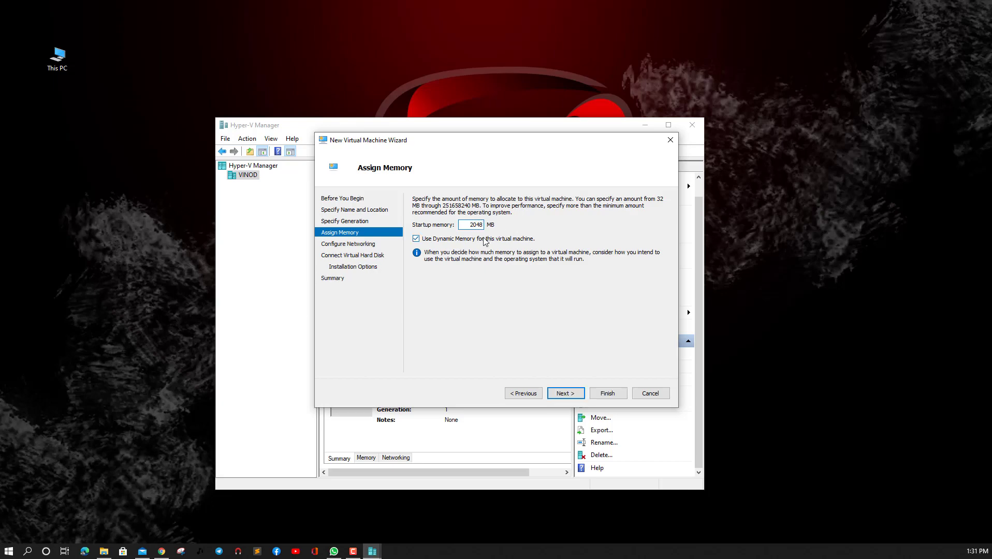
click(570, 397)
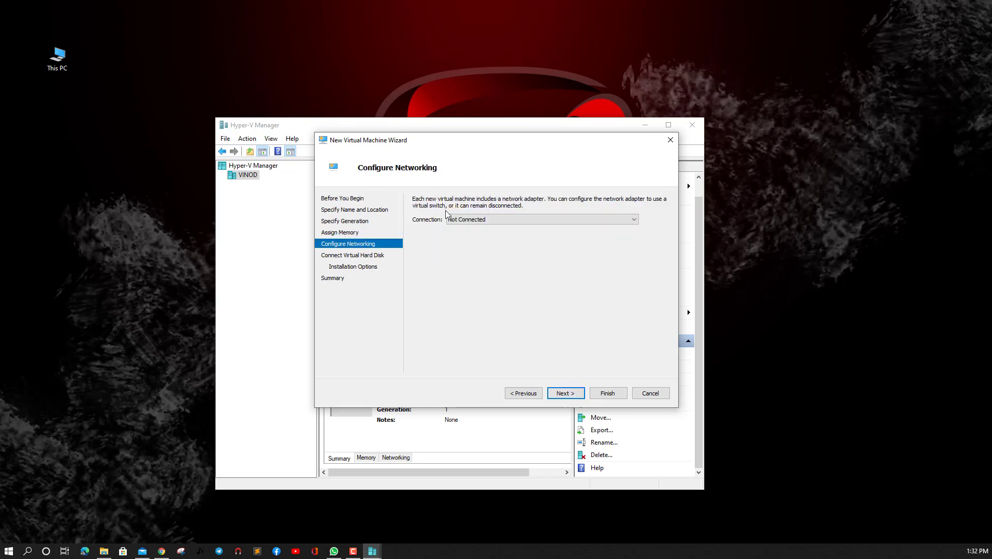
- Review the network connection choices, keep Not Connected, and reposition the wizard window
click(541, 221)
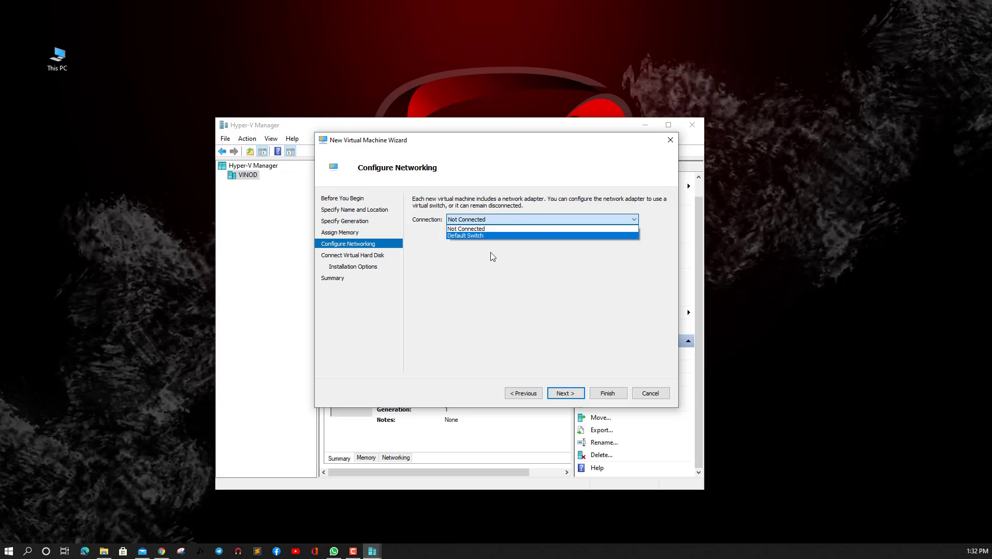
click(489, 271)
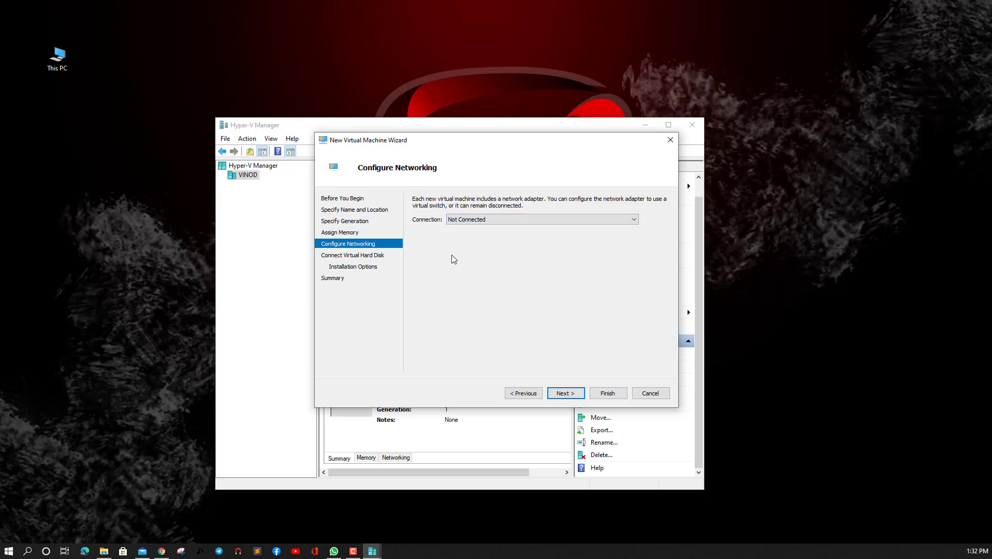
drag(540, 140, 474, 178)
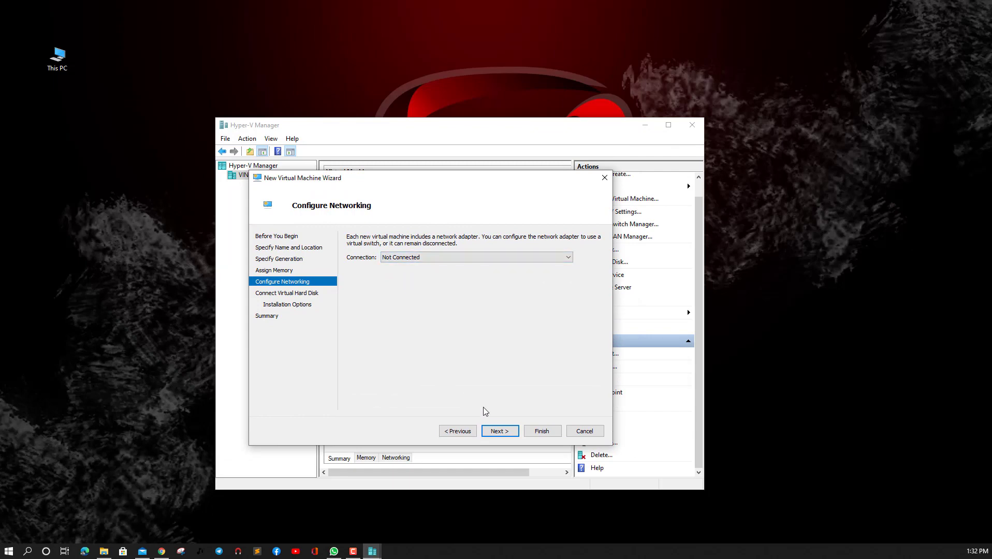
- Accept the new 127 GB virtual hard disk and choose to install the operating system from a bootable image file
click(499, 431)
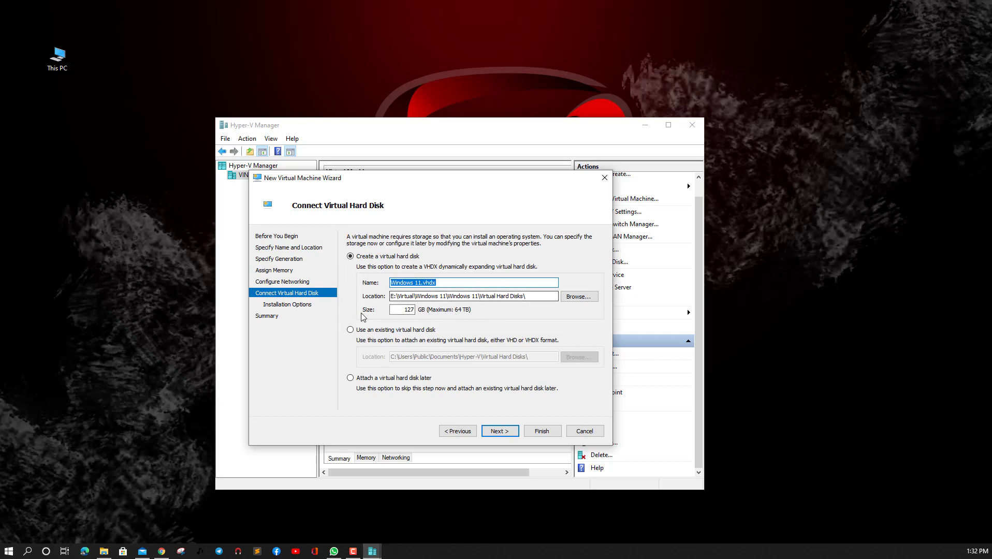
click(500, 431)
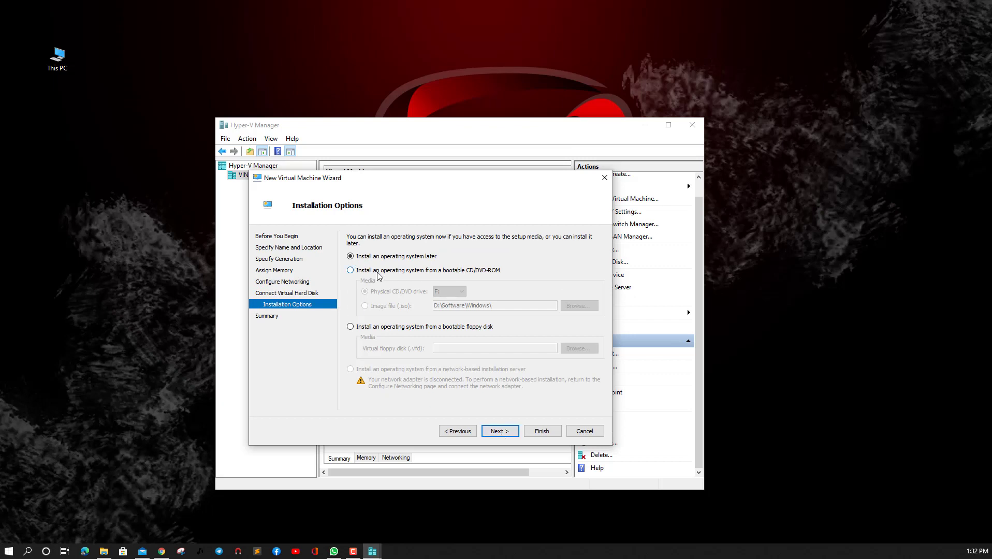
click(350, 270)
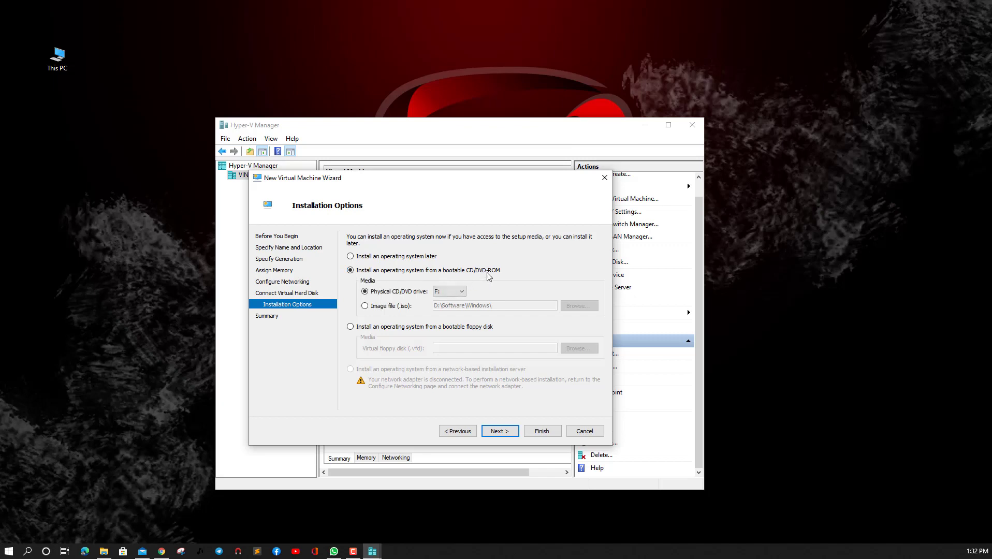
click(366, 306)
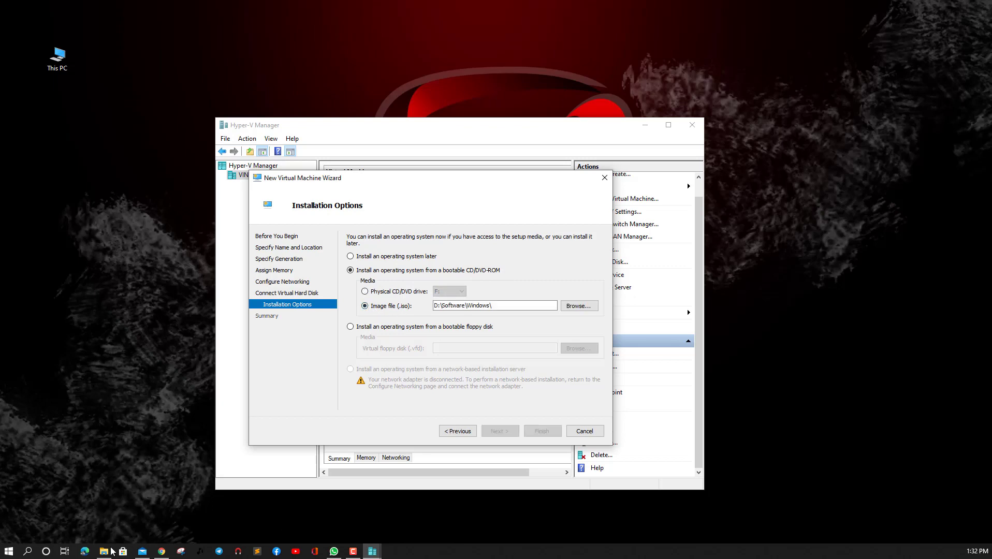
- Use win11-dev-prv from D:\Software\Windows\Windows 11 as the installation image and finish creating the virtual machine
click(105, 551)
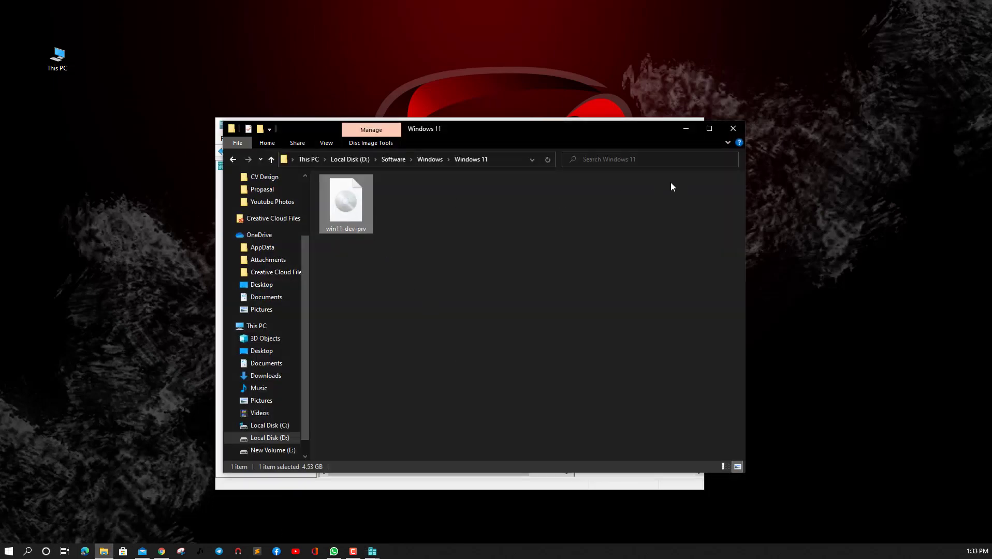
click(685, 129)
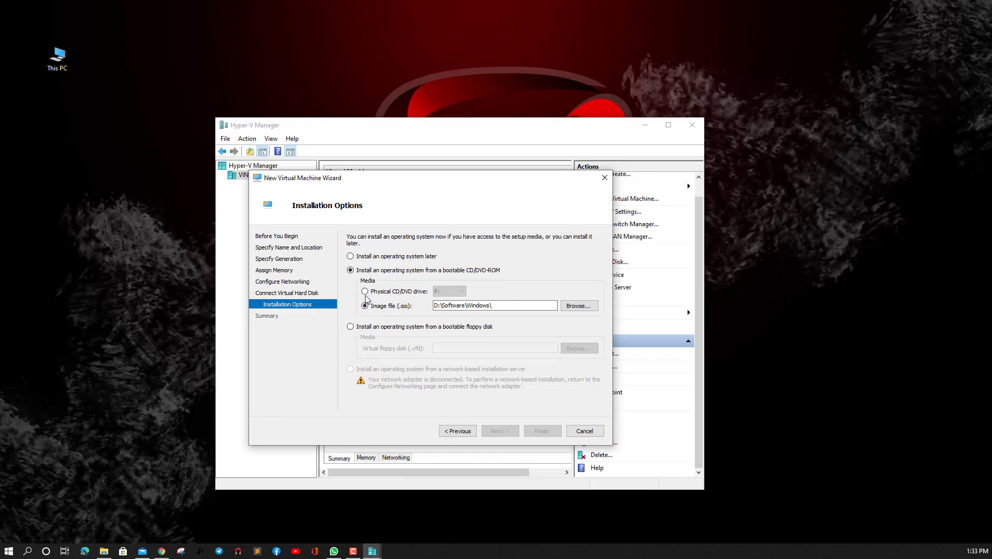
click(578, 306)
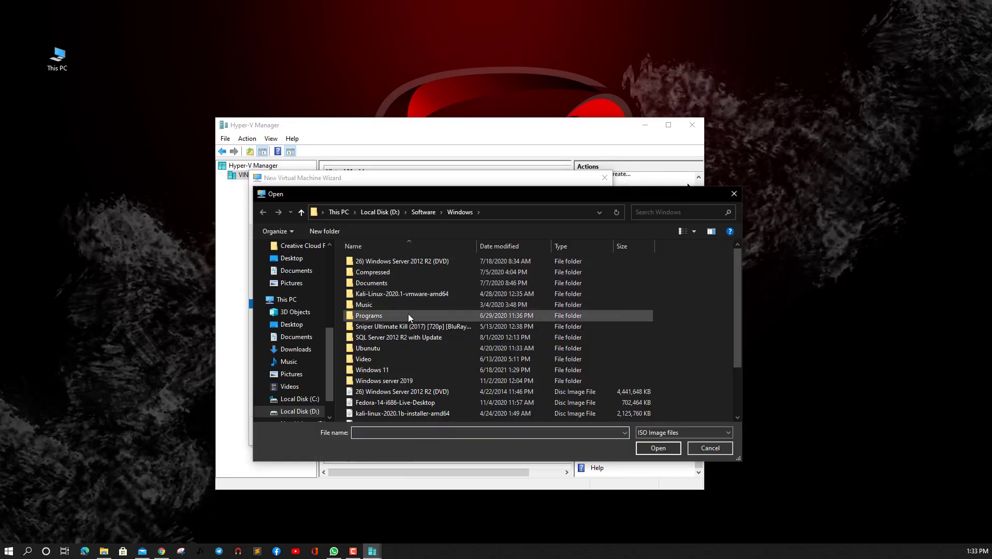
double_click(412, 368)
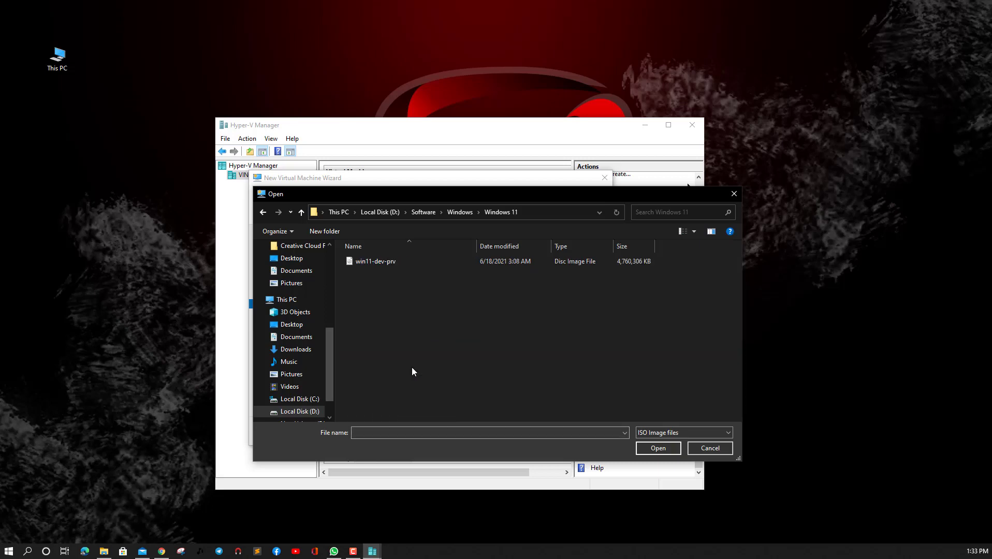
click(381, 260)
double_click(382, 261)
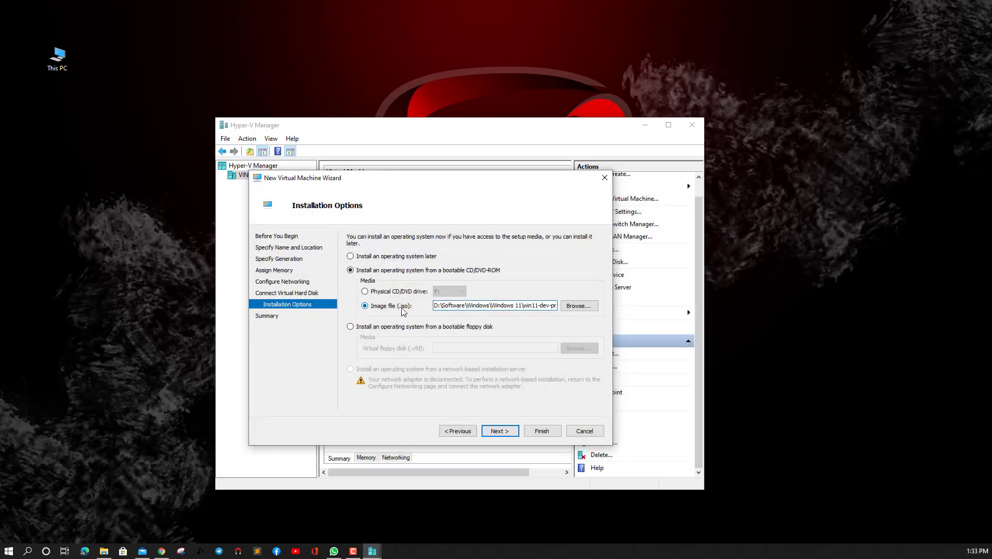
click(499, 432)
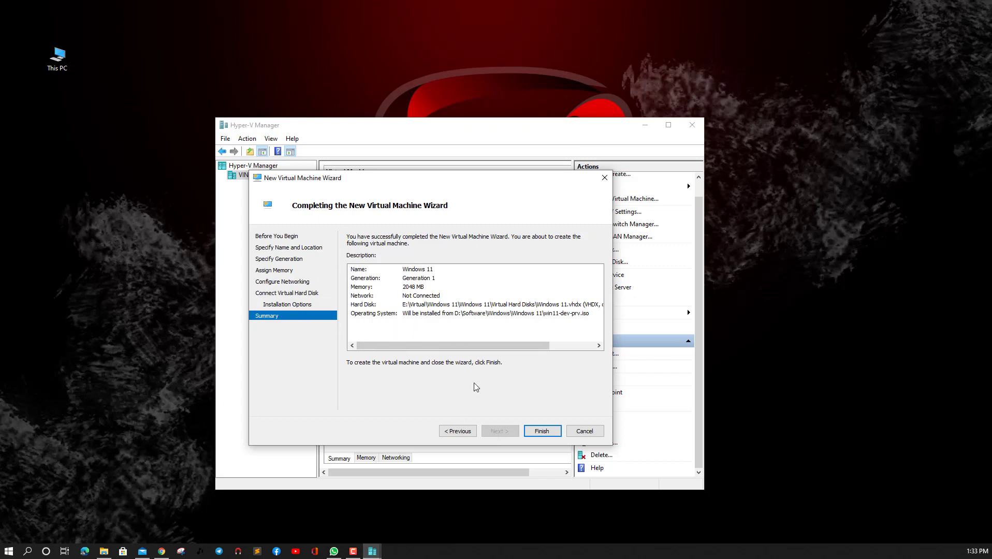
click(534, 433)
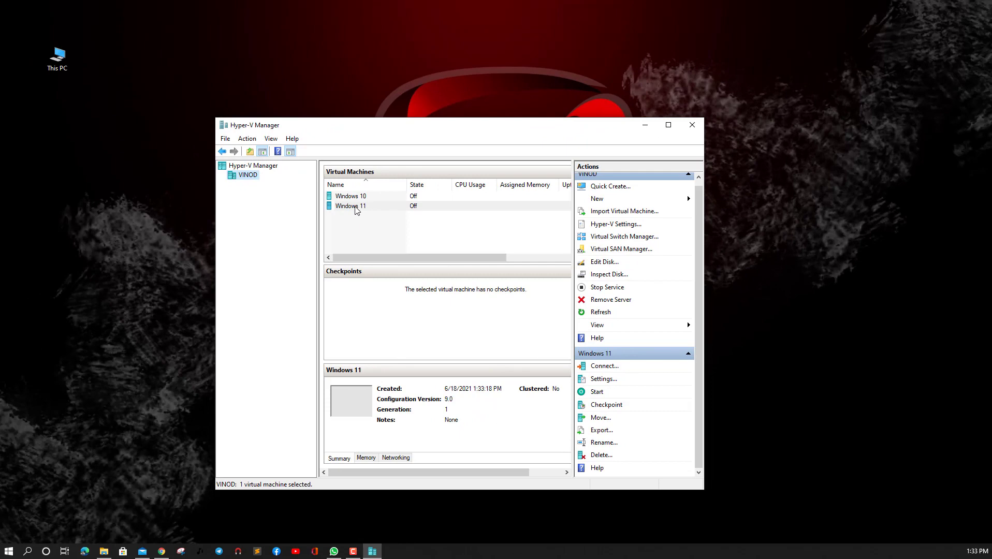
- Connect to the Windows 11 virtual machine, start it, and reposition its connection window
click(357, 209)
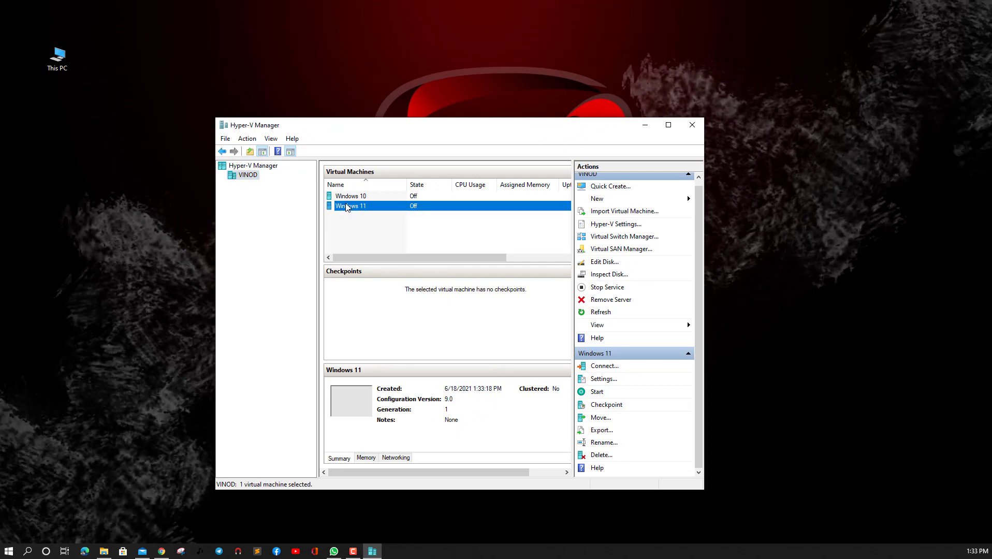
right_click(346, 208)
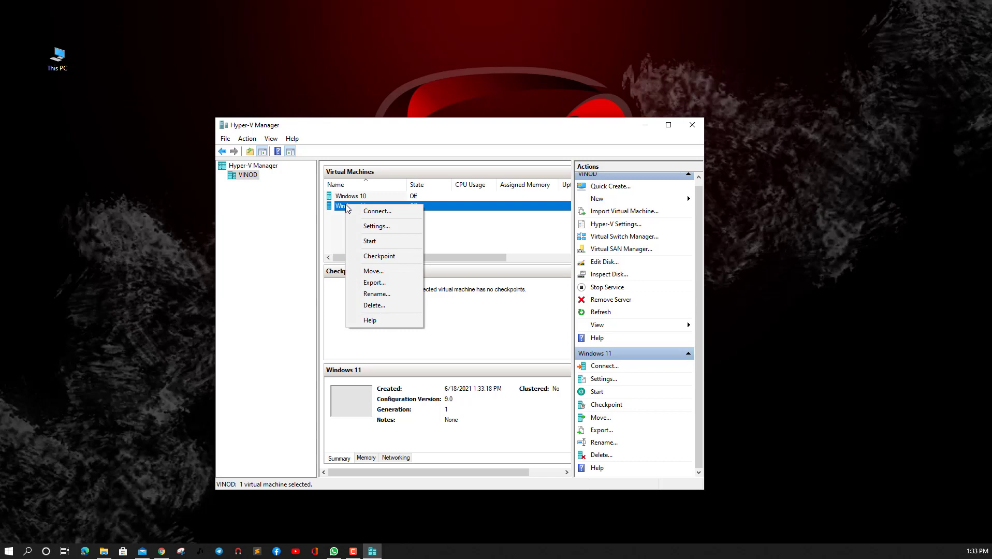
click(377, 211)
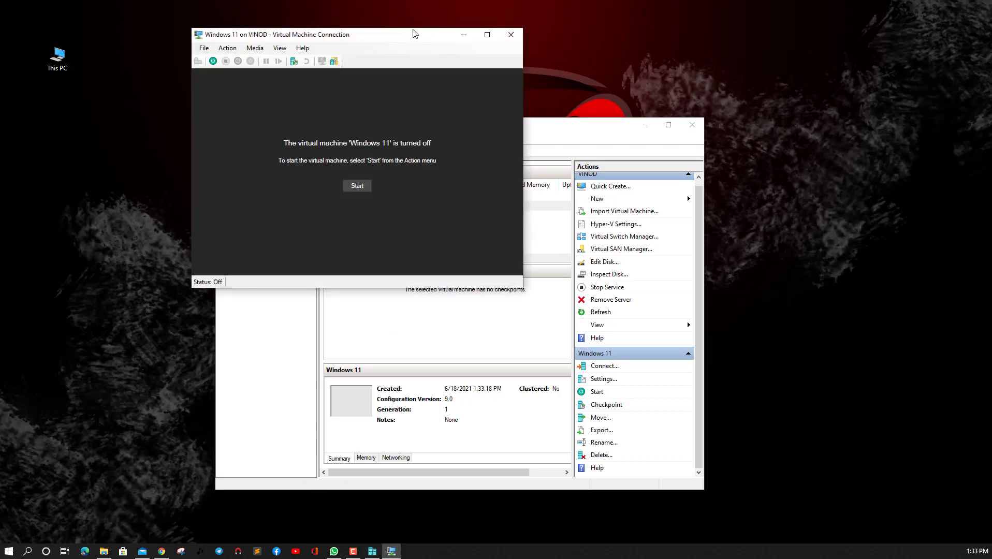
drag(409, 32, 422, 56)
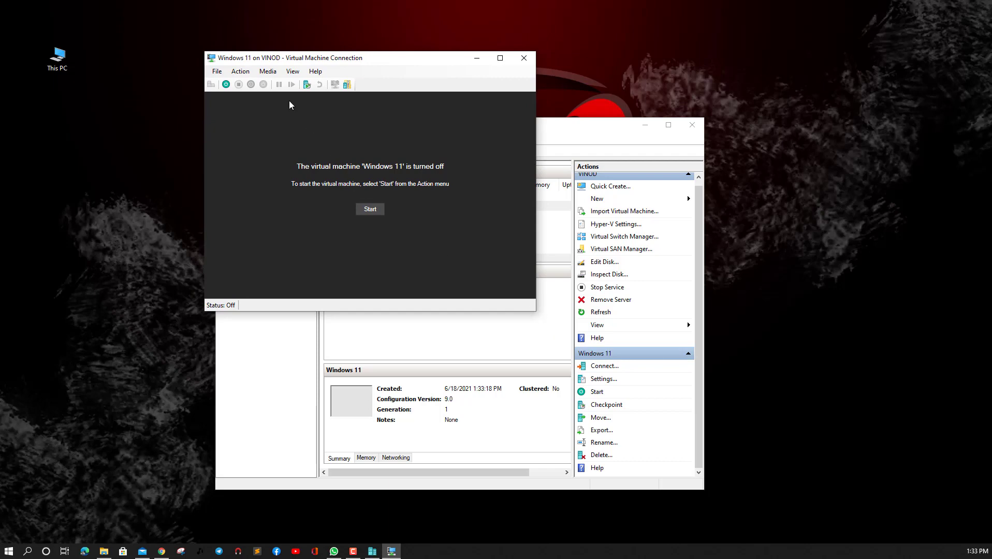
click(372, 210)
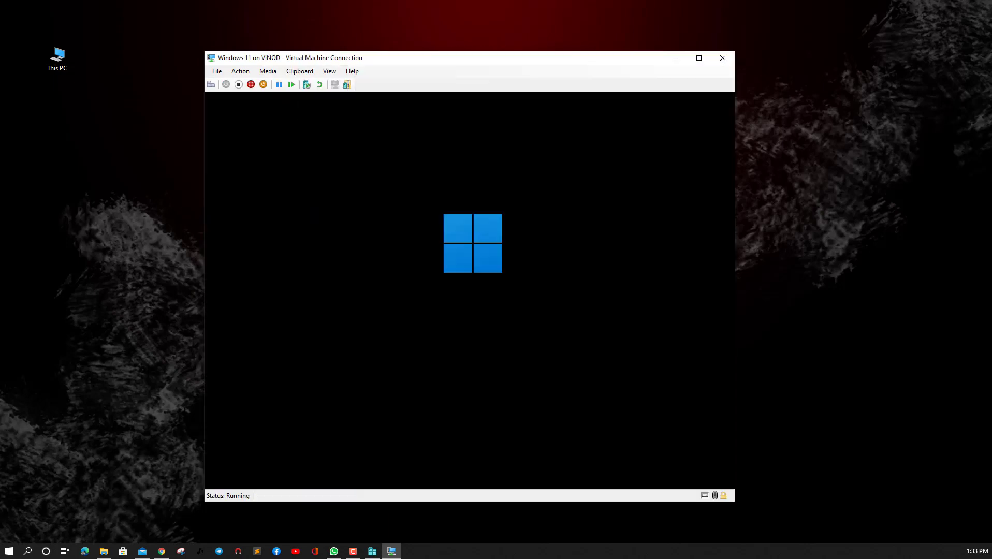
drag(427, 64, 414, 55)
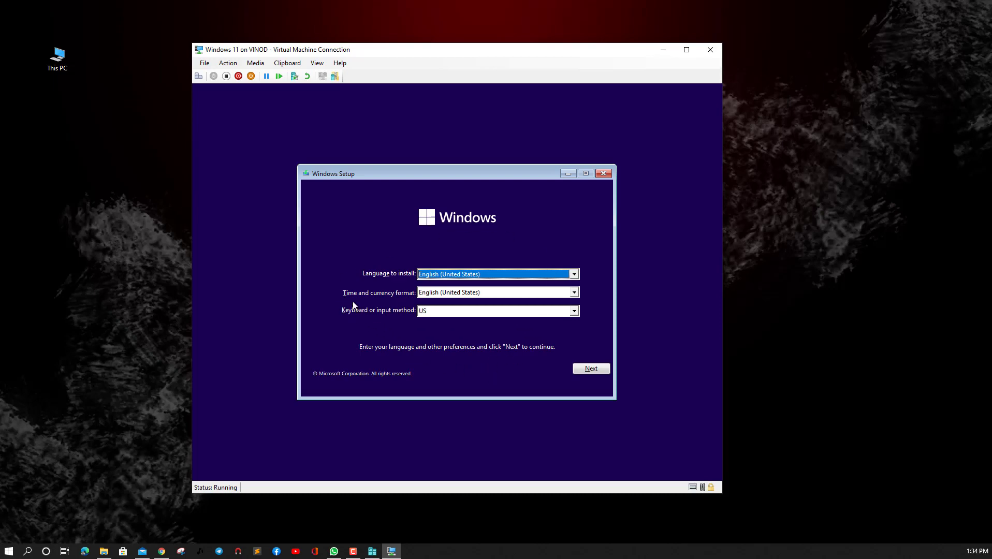
- Start Windows Setup with English (United States) and the US keyboard, and continue without a product key
click(596, 369)
click(456, 287)
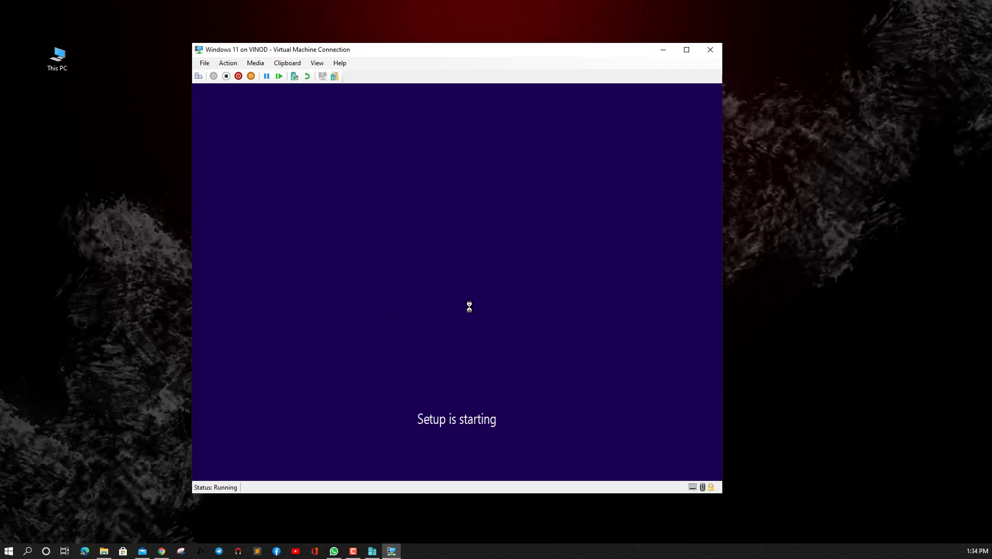
click(145, 224)
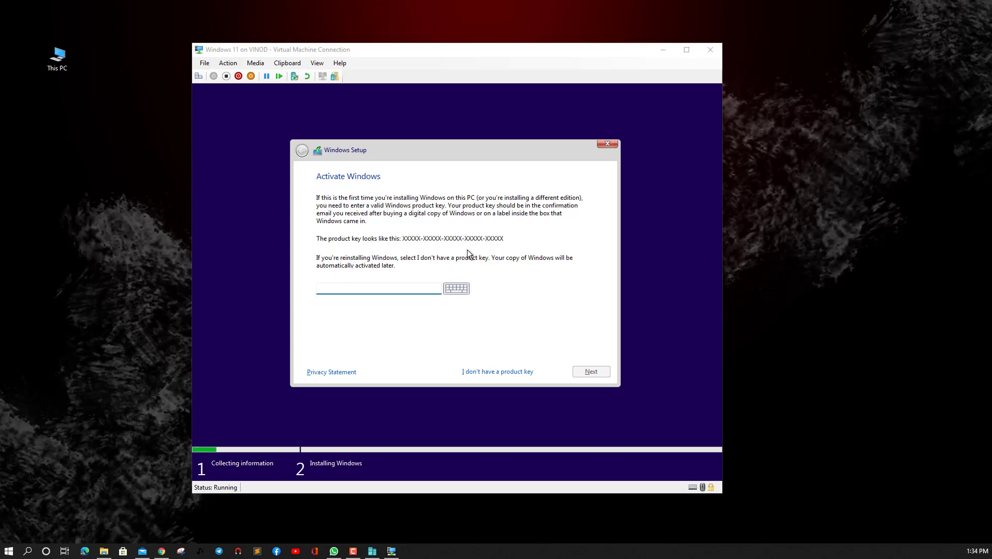
click(511, 224)
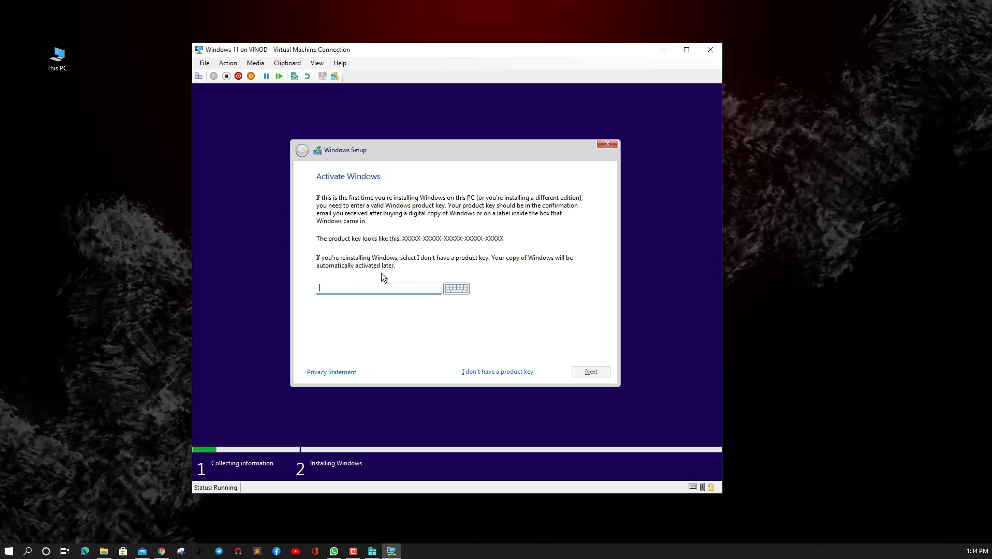
click(494, 375)
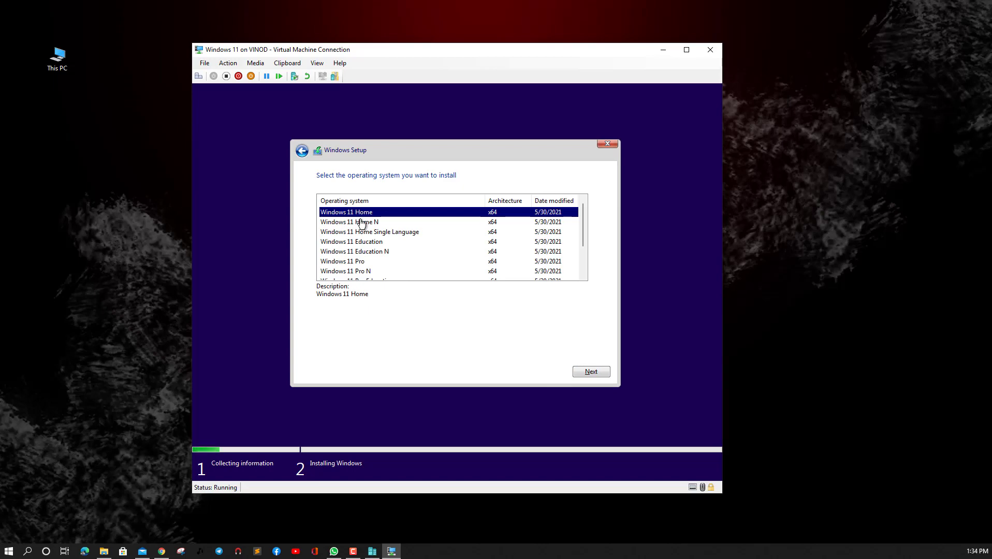
- Look through the available editions and choose Windows 11 Pro as the operating system to install
scroll(366, 265, down, 2)
scroll(367, 273, up, 3)
click(362, 263)
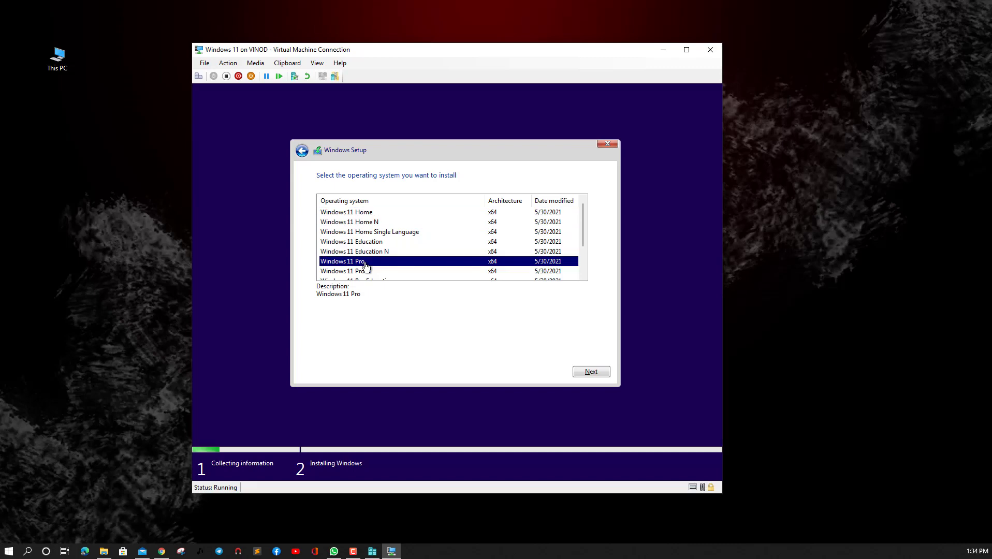
click(591, 373)
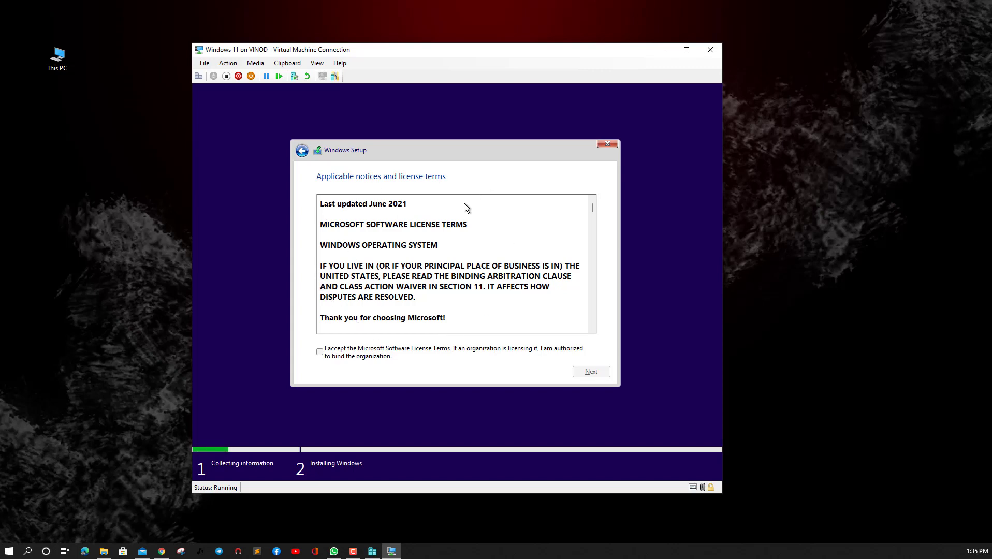
- Accept the license terms and start a custom installation on the Drive 0 unallocated space
click(320, 352)
click(591, 372)
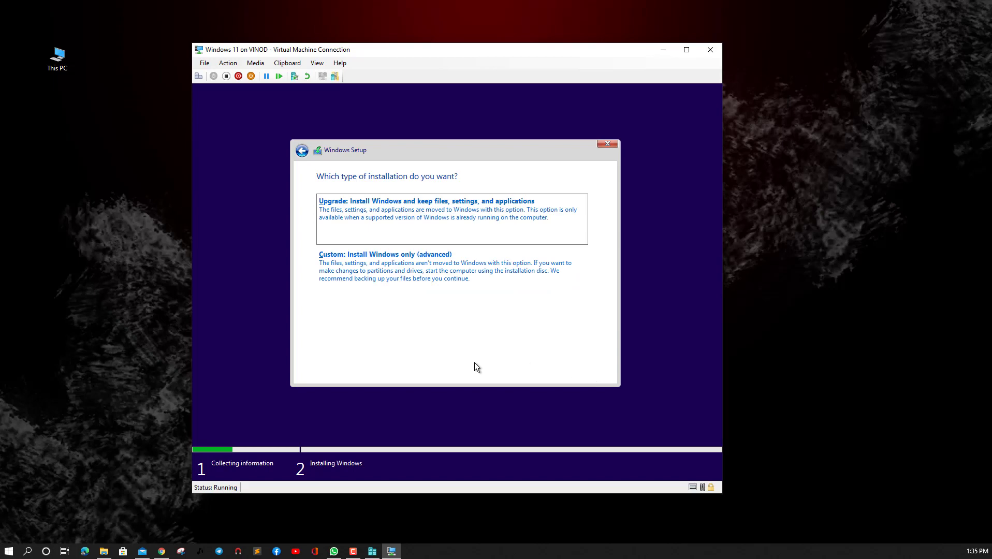
click(350, 274)
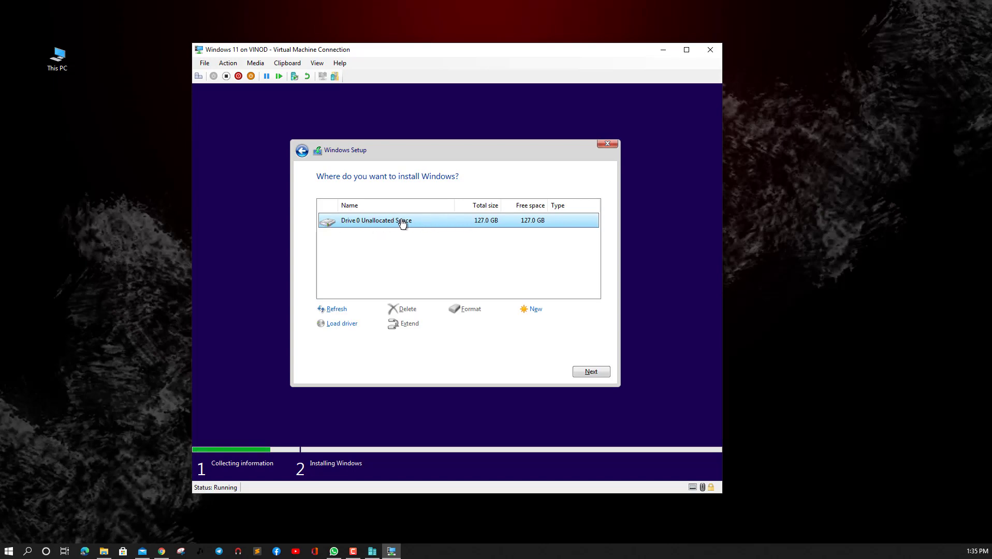
click(594, 372)
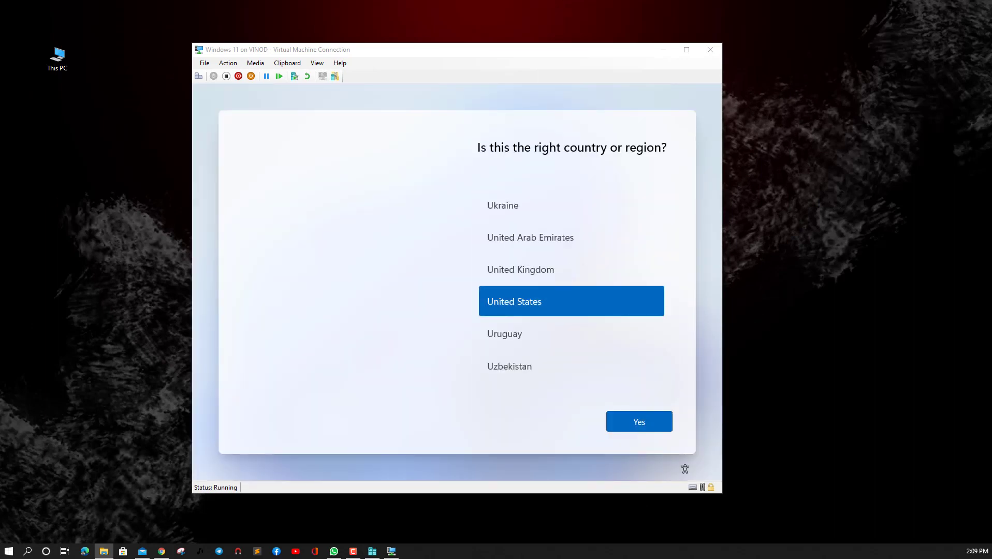
- Set the country or region to United States and continue the device setup without an internet connection
click(457, 282)
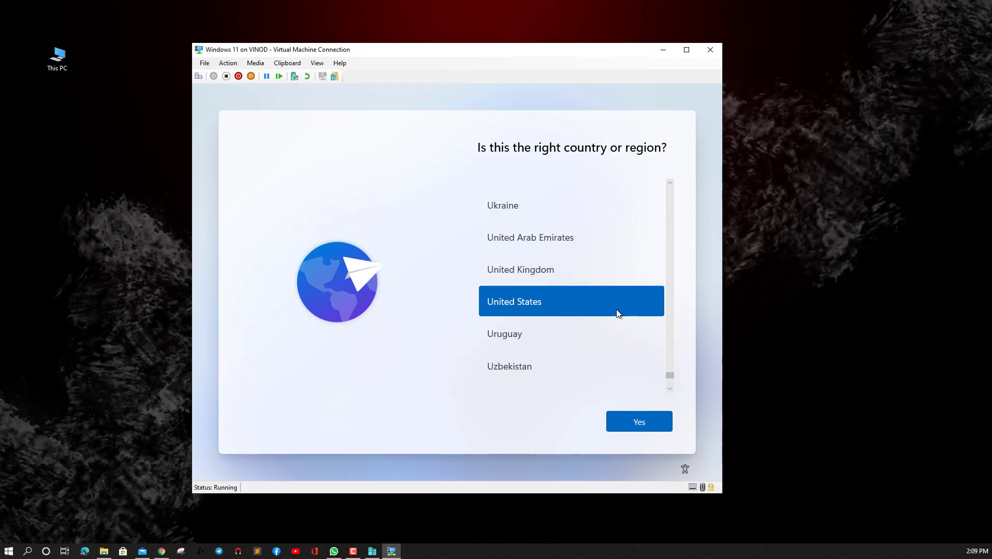
click(562, 313)
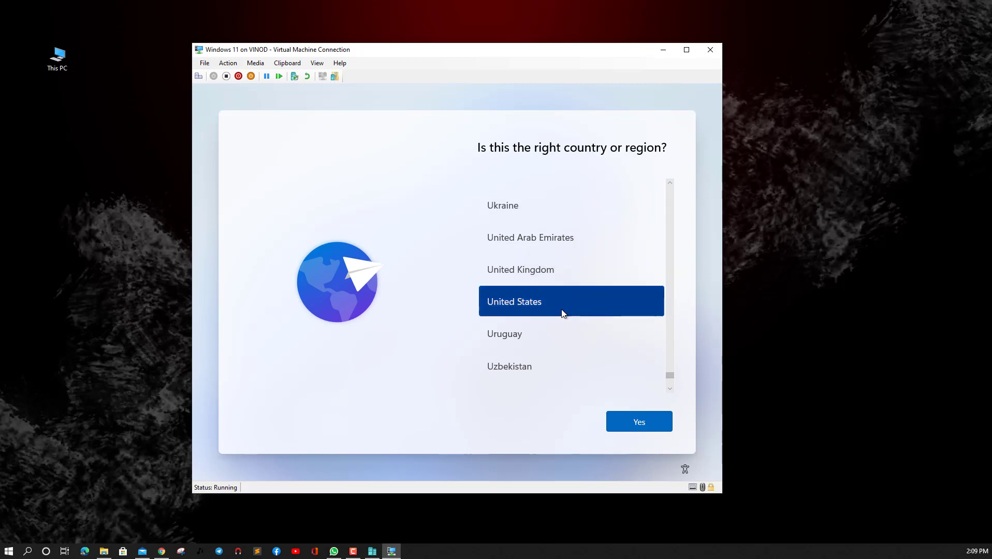
click(628, 421)
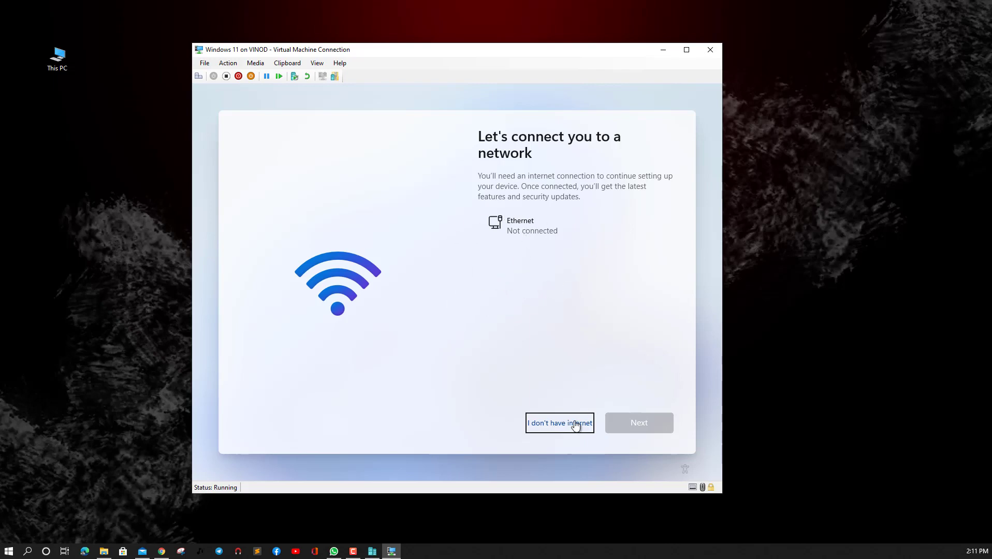
click(560, 430)
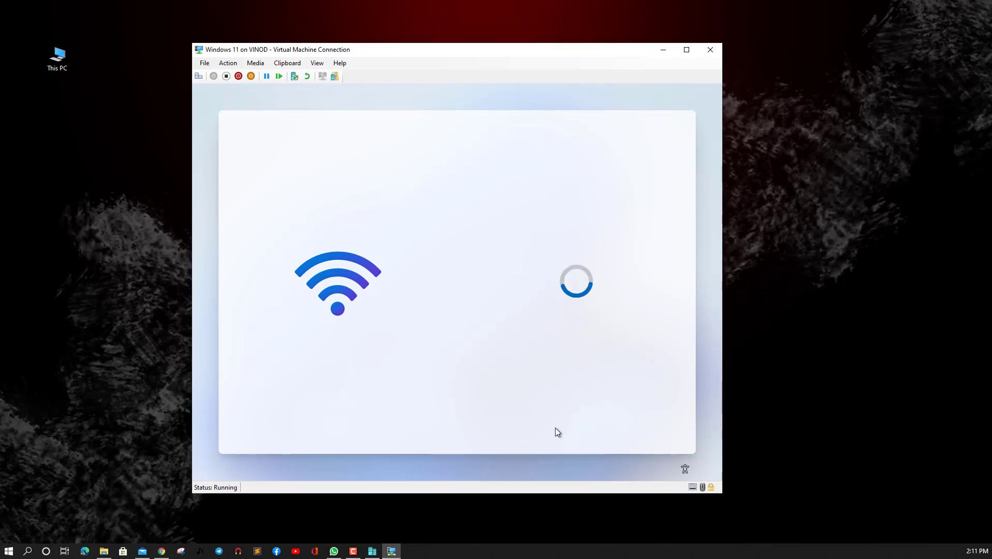
click(559, 422)
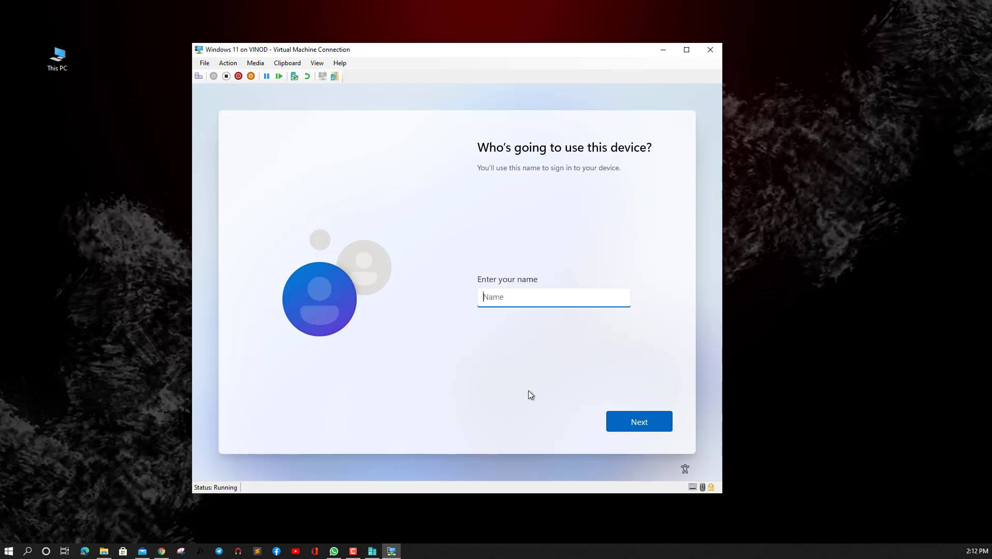
- Name the device's local account VM DotCom and continue with the password left blank
text(VM Dotco)
key(BackSpace)
key(BackSpace)
text(Com)
click(635, 424)
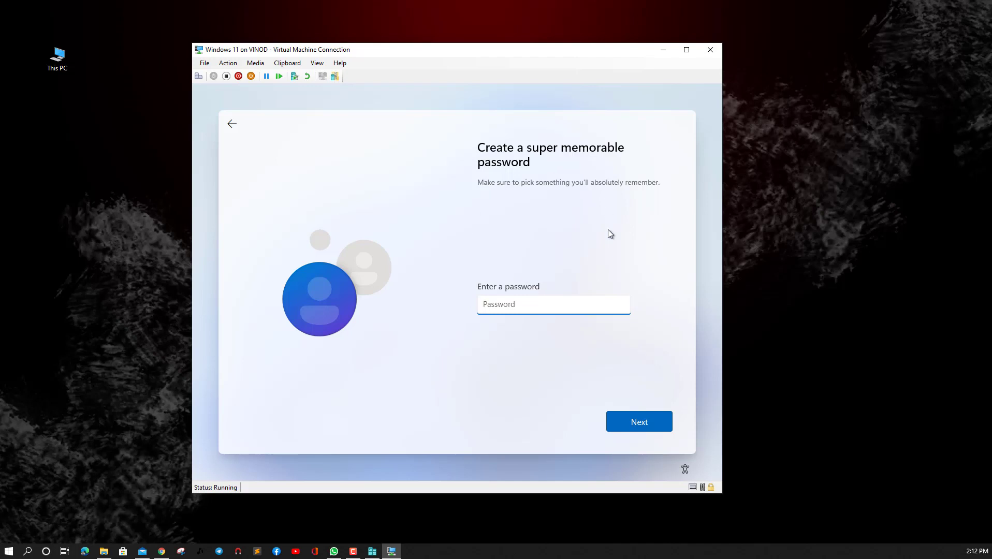
click(638, 423)
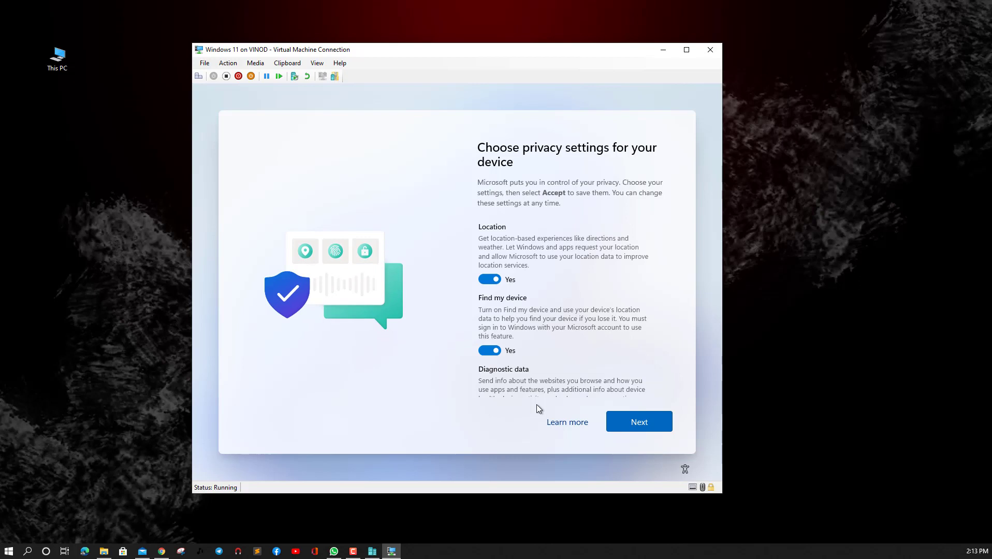
- Review the device privacy settings and accept them with their default choices to complete the Windows 11 setup
scroll(548, 322, down, 3)
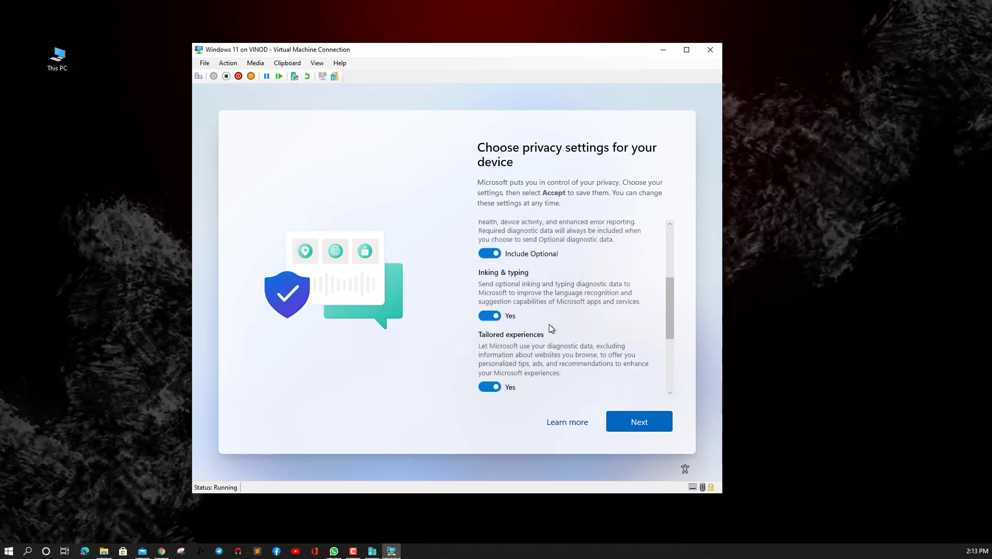
scroll(550, 334, down, 2)
click(659, 426)
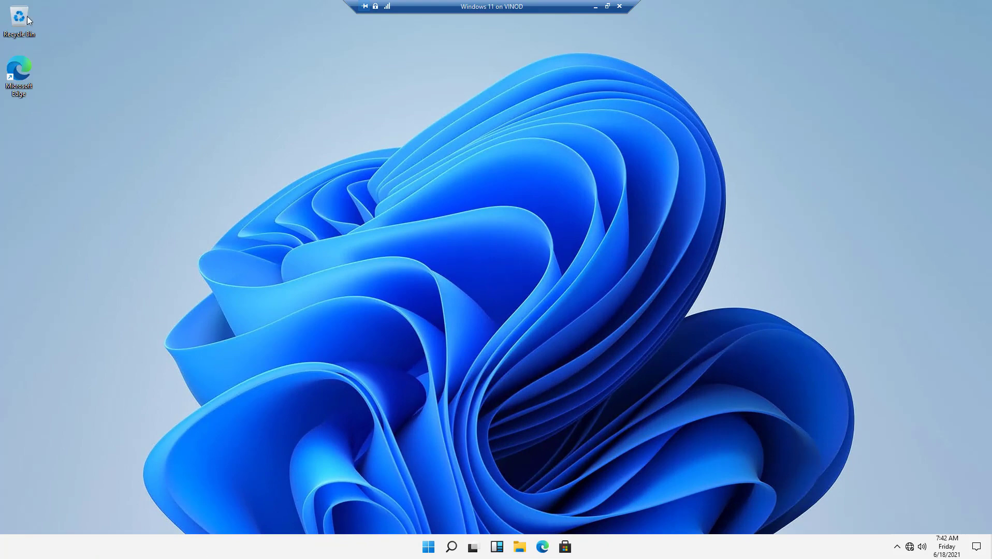
- Refresh the Windows 11 desktop several times in a row
right_click(181, 86)
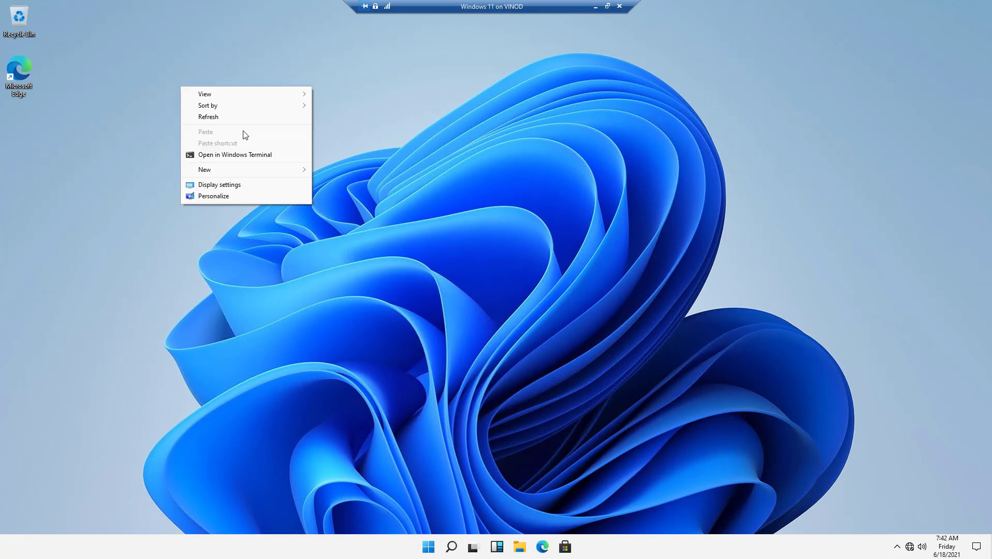
click(247, 121)
right_click(240, 116)
click(277, 145)
right_click(276, 139)
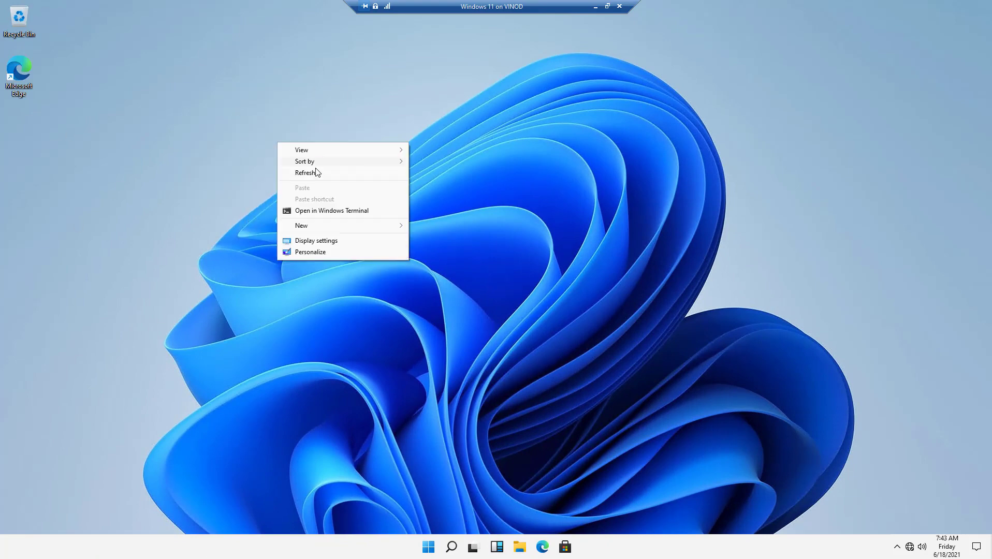
click(317, 173)
- Add a second virtual desktop in Task View and remove it again
click(427, 548)
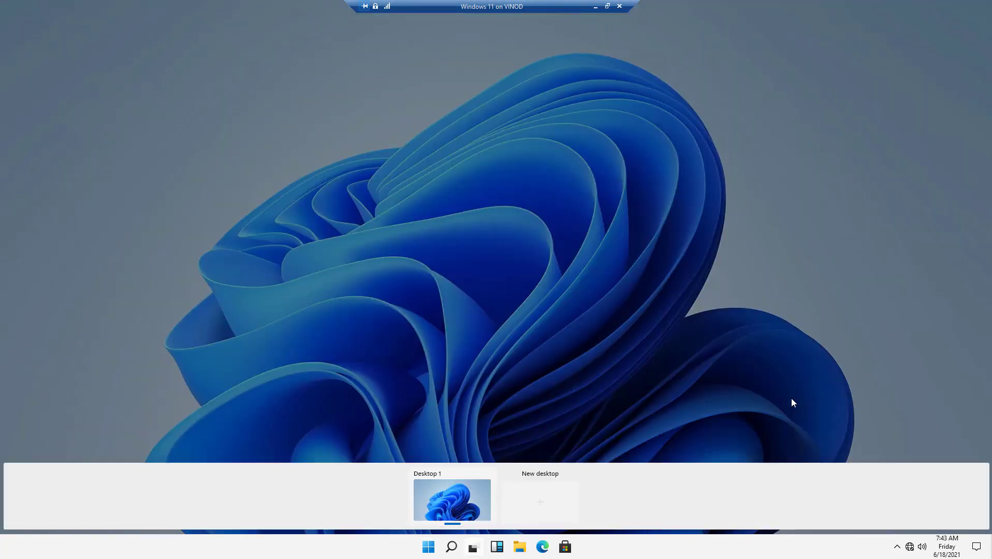
click(475, 549)
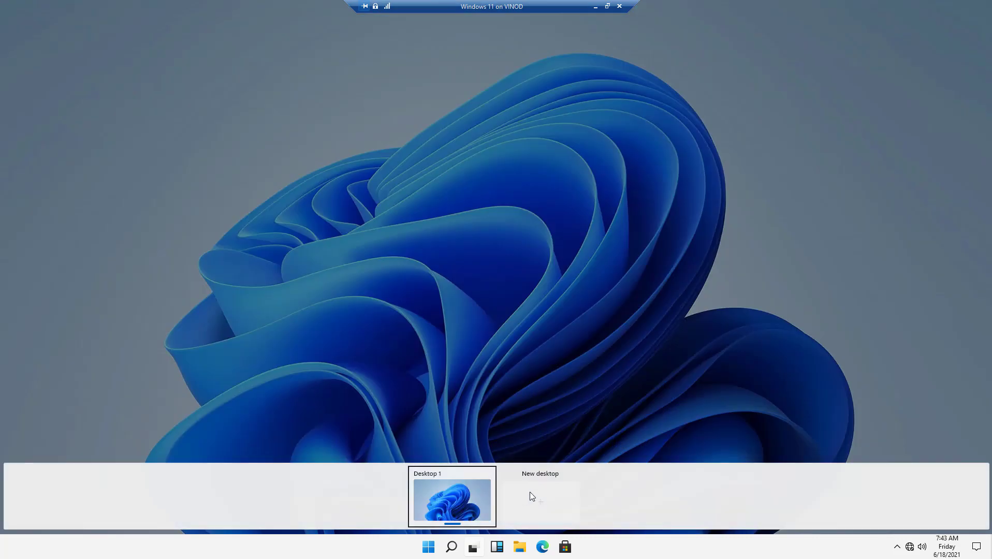
click(530, 493)
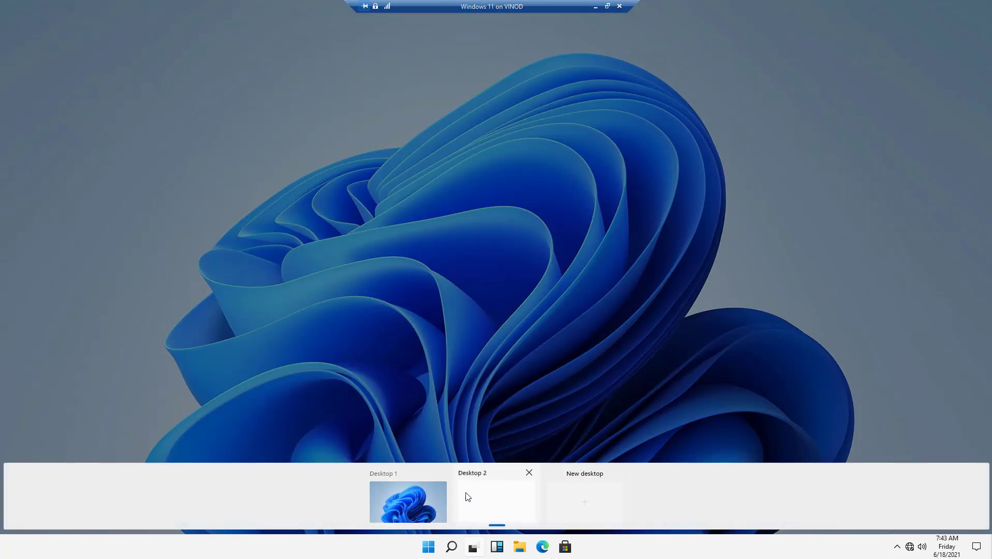
click(529, 474)
- Look through This PC and its Videos folder in File Explorer and close the window
click(521, 551)
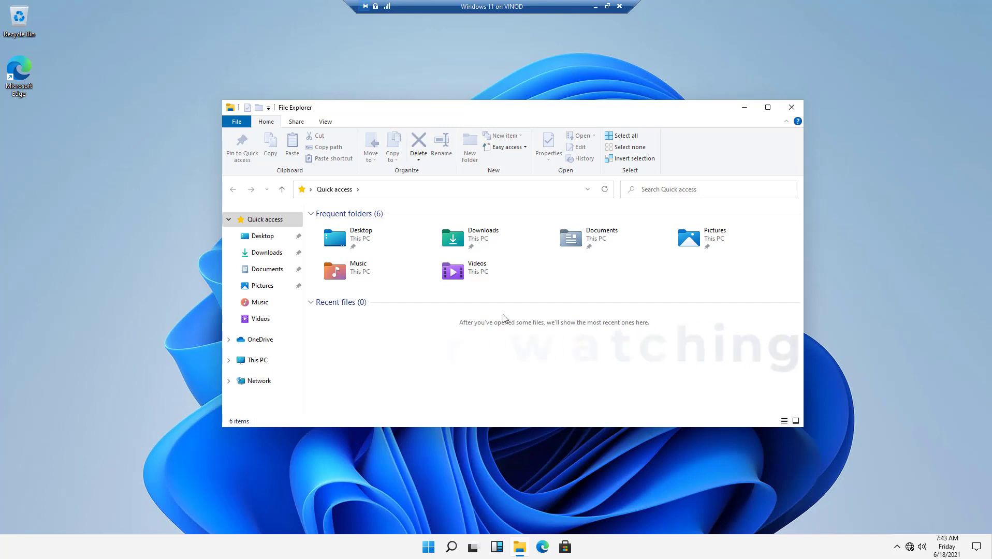
click(253, 360)
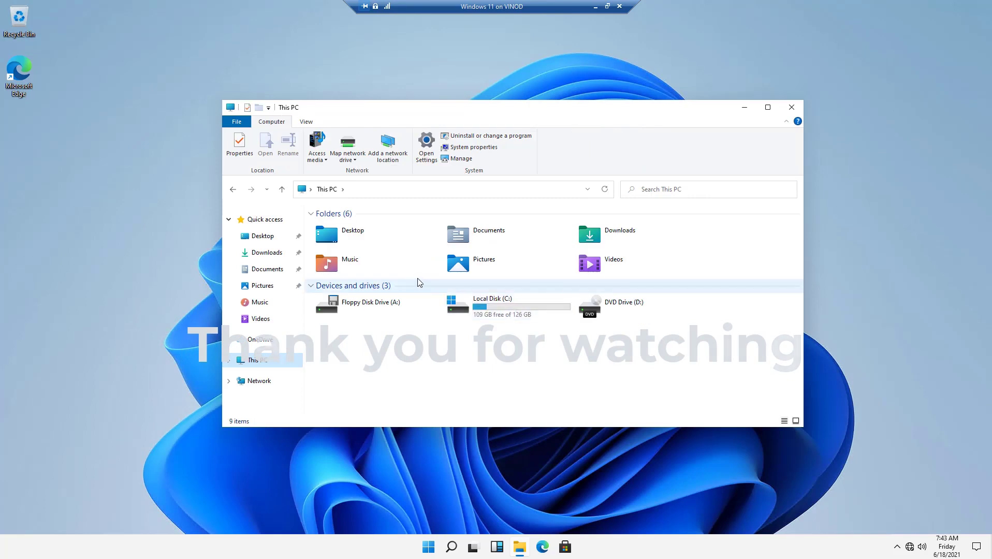
click(602, 271)
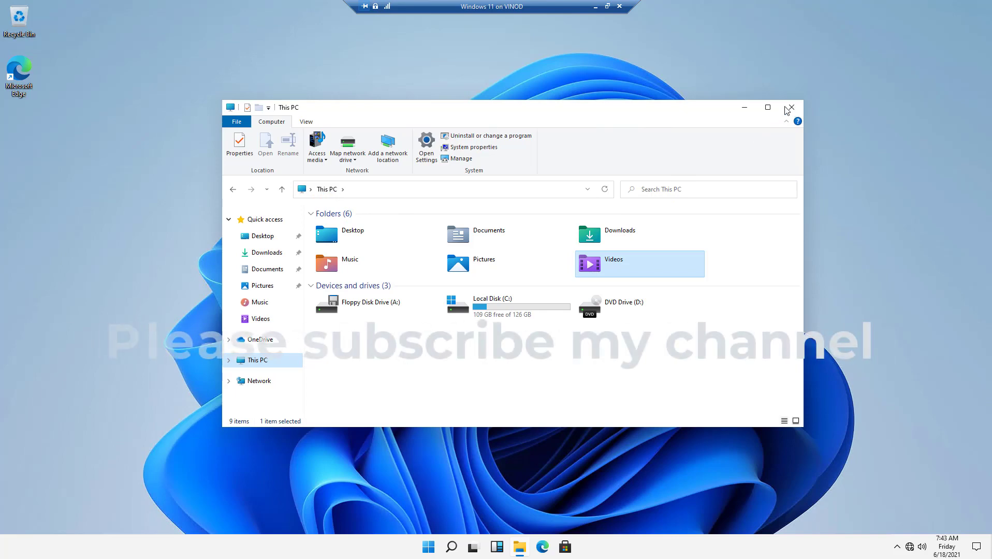
key(Return)
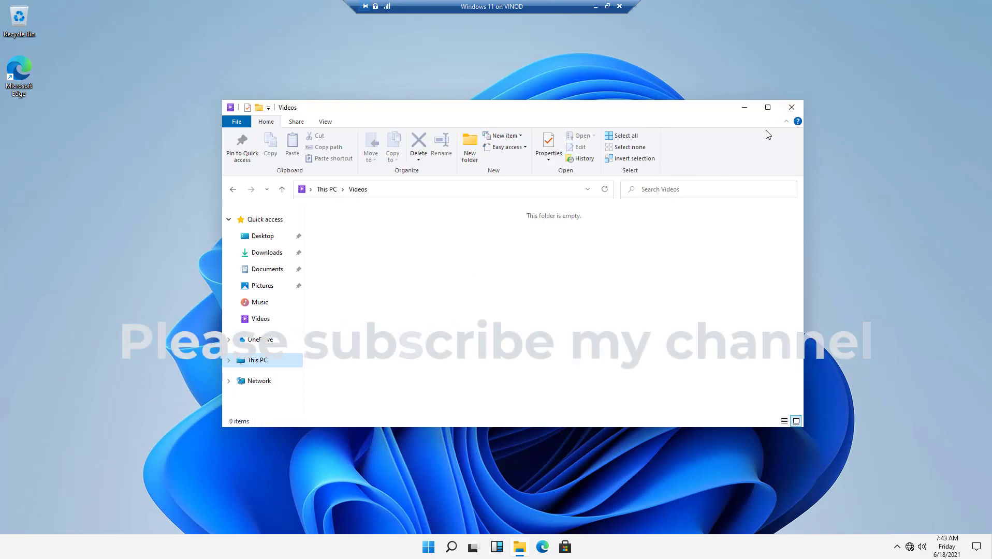
click(792, 107)
- Refresh the virtual machine's desktop once more
drag(275, 95, 628, 304)
right_click(275, 96)
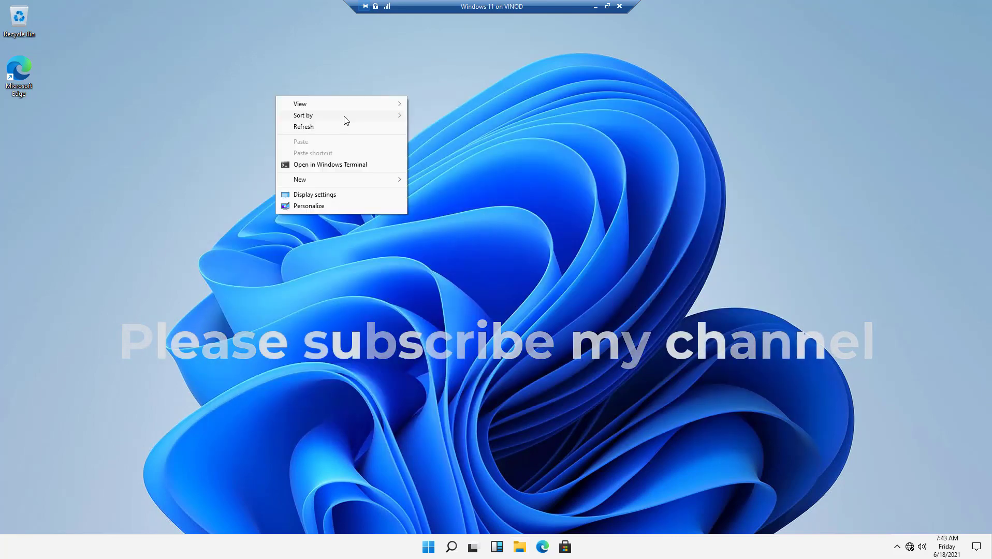
click(336, 130)
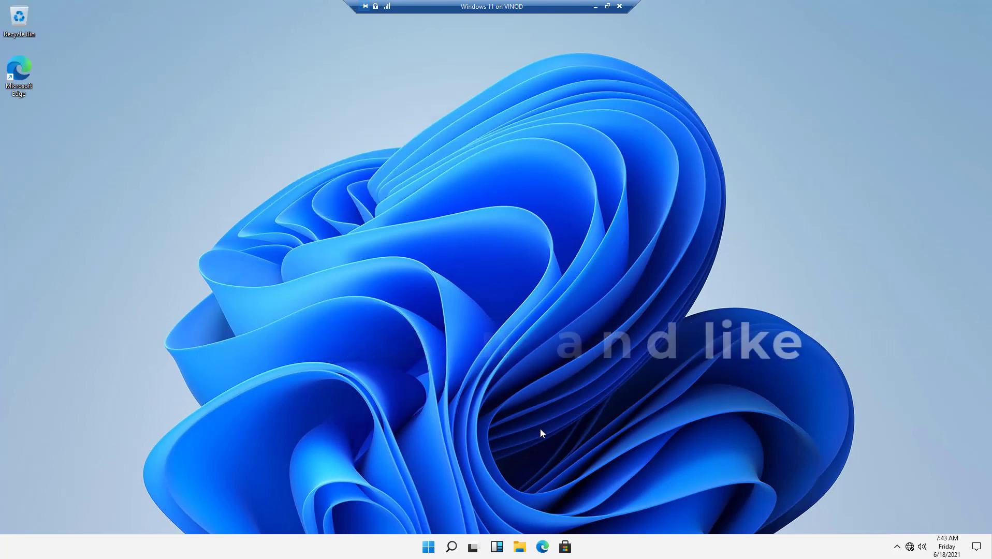